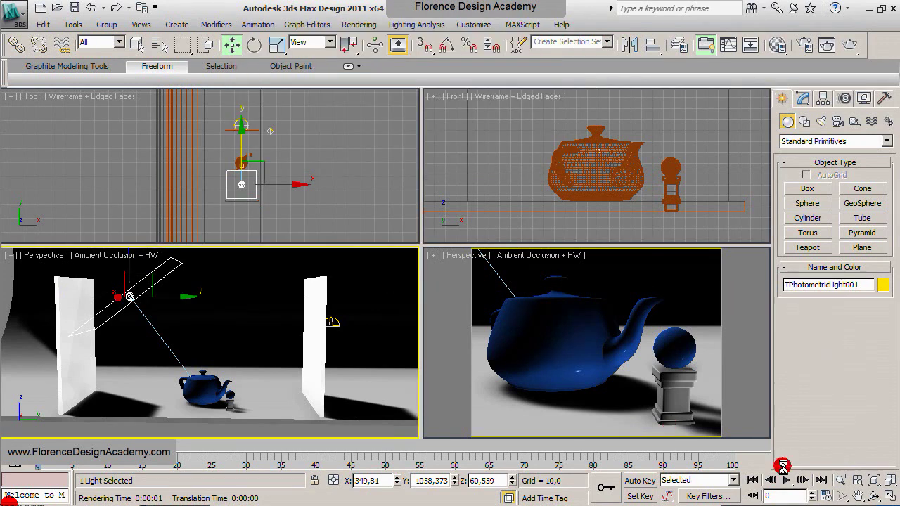
Step: Maximize the Perspective viewport and orbit the view around the scene
{"action": "left_click", "coordinate": [888, 493]}
{"action": "left_click", "coordinate": [874, 495]}
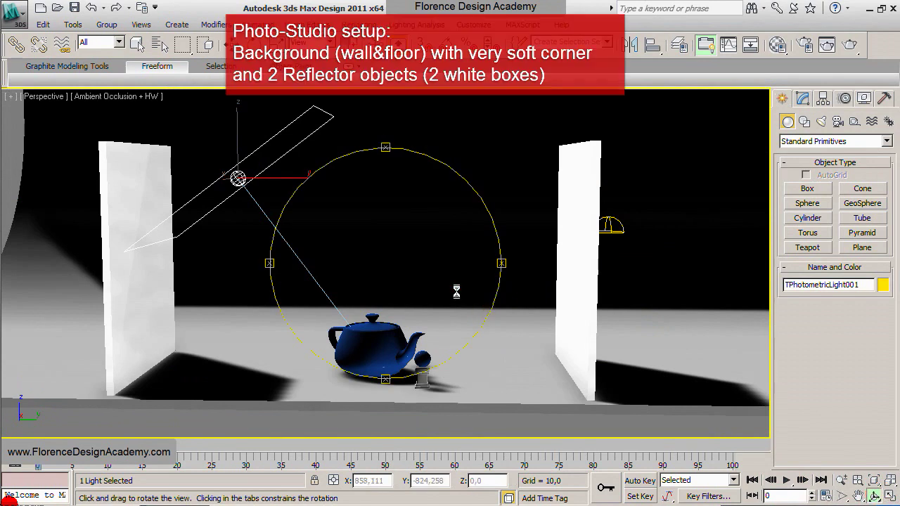
{"action": "mouse_move", "coordinate": [461, 277]}
{"action": "left_mouse_down"}
{"action": "mouse_move", "coordinate": [388, 281]}
{"action": "mouse_move", "coordinate": [506, 279]}
{"action": "left_mouse_up"}
{"action": "mouse_move", "coordinate": [450, 275]}
{"action": "left_mouse_down"}
{"action": "mouse_move", "coordinate": [527, 275]}
{"action": "mouse_move", "coordinate": [804, 432]}
{"action": "left_mouse_up"}
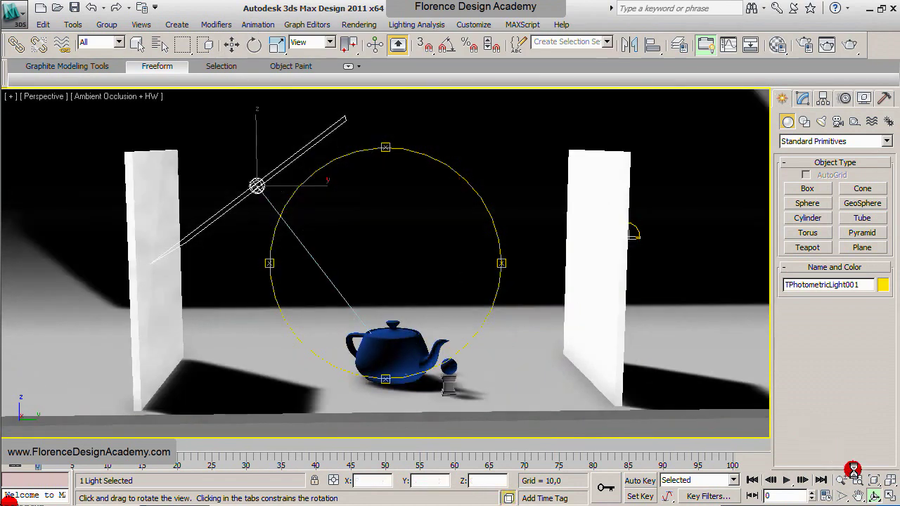
Step: Restore the four-viewport layout, then make the close-up Perspective viewport active and maximized
{"action": "left_click", "coordinate": [889, 496]}
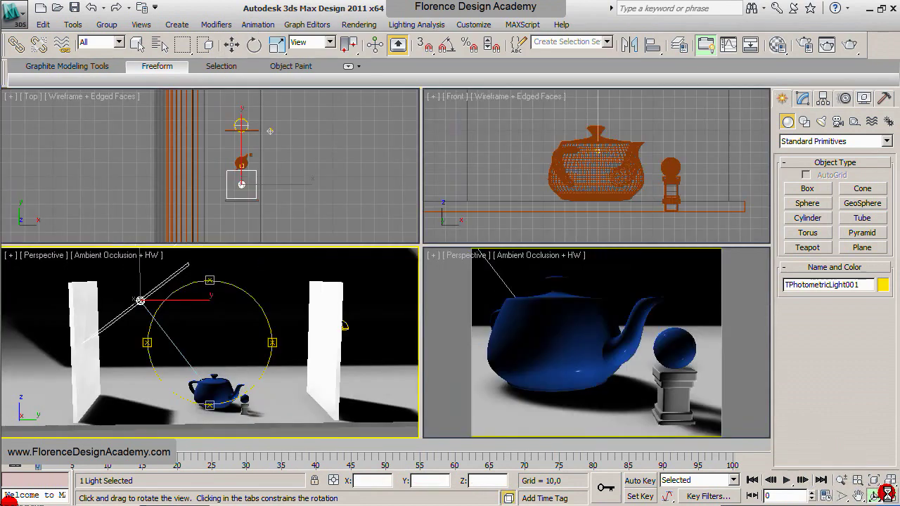
{"action": "right_click", "coordinate": [750, 341]}
{"action": "left_click", "coordinate": [889, 495]}
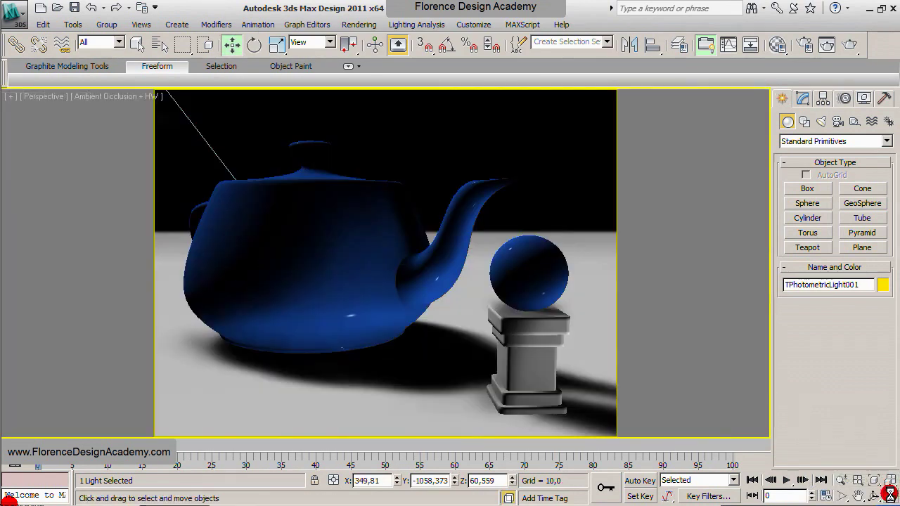
Step: Render the close-up teapot view to check the blue material, then bring up the Material Editor
{"action": "left_click", "coordinate": [853, 45]}
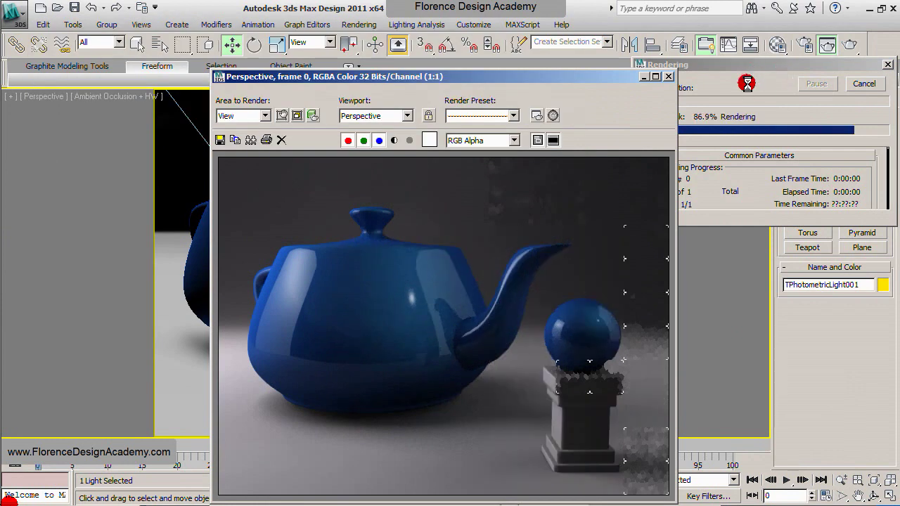
{"action": "left_click", "coordinate": [668, 76]}
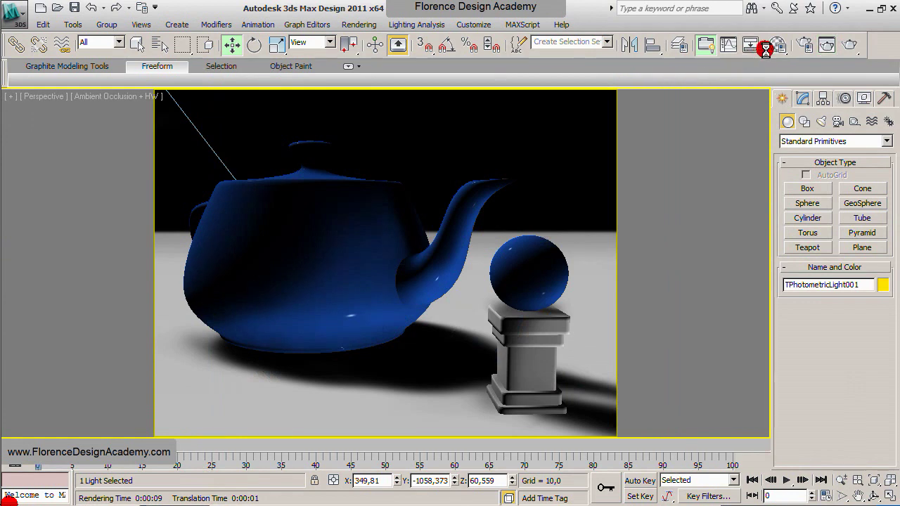
{"action": "left_click", "coordinate": [770, 45]}
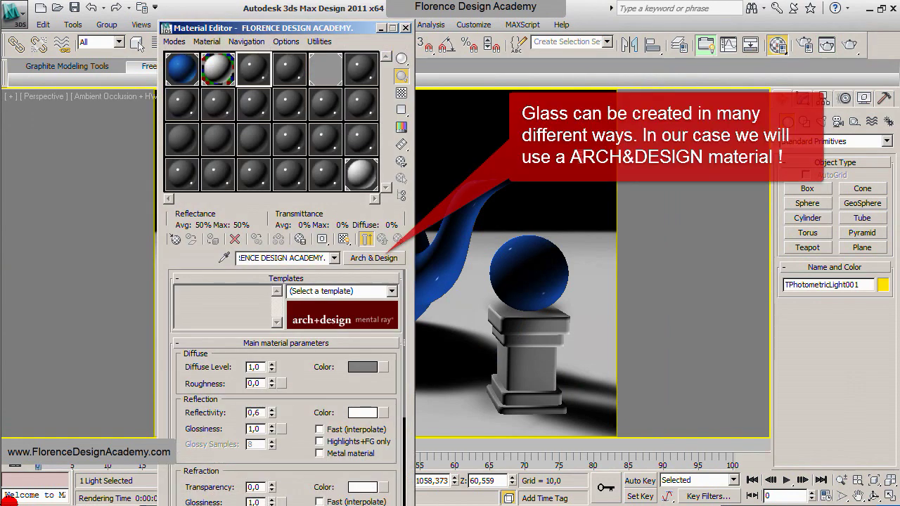
Step: Rename the Arch & Design material to GLASS and scroll to its Refraction group
{"action": "left_click_drag", "start_coordinate": [324, 259], "coordinate": [184, 258]}
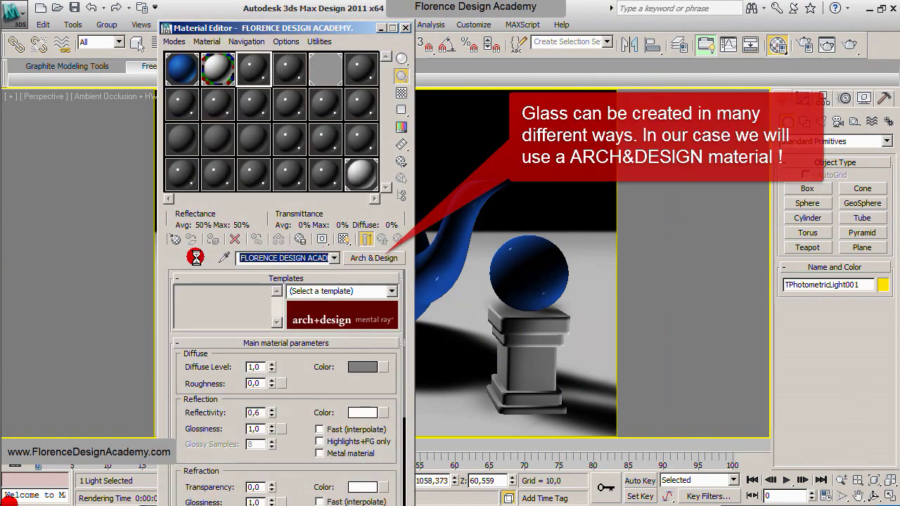
{"action": "type", "text": "GL"}
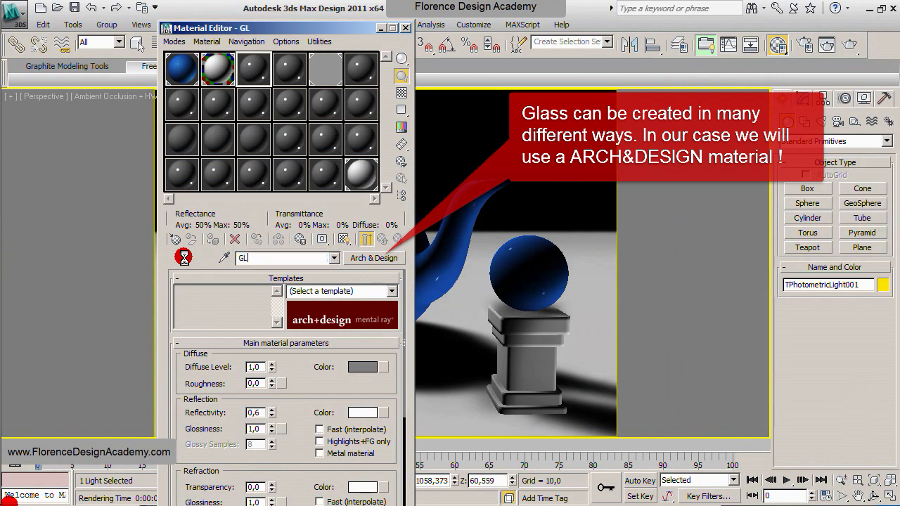
{"action": "type", "text": "ASS"}
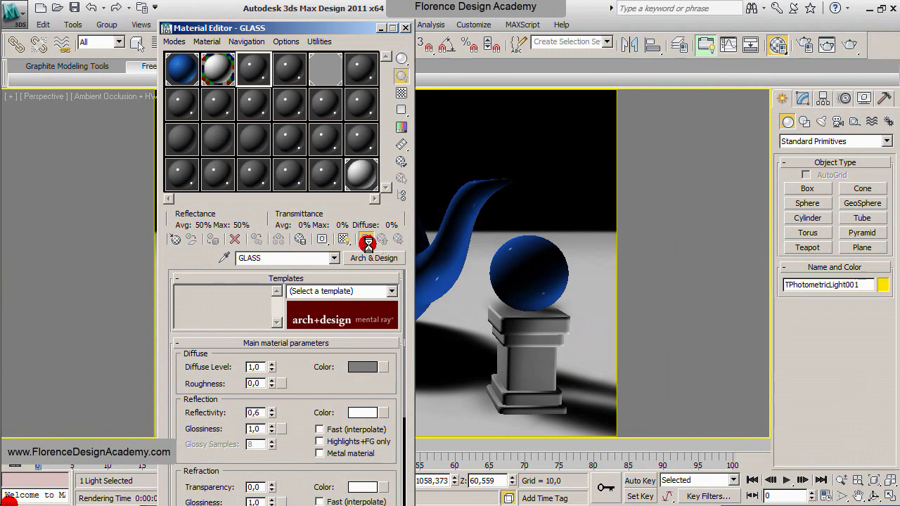
{"action": "left_click_drag", "start_coordinate": [348, 29], "coordinate": [356, 9]}
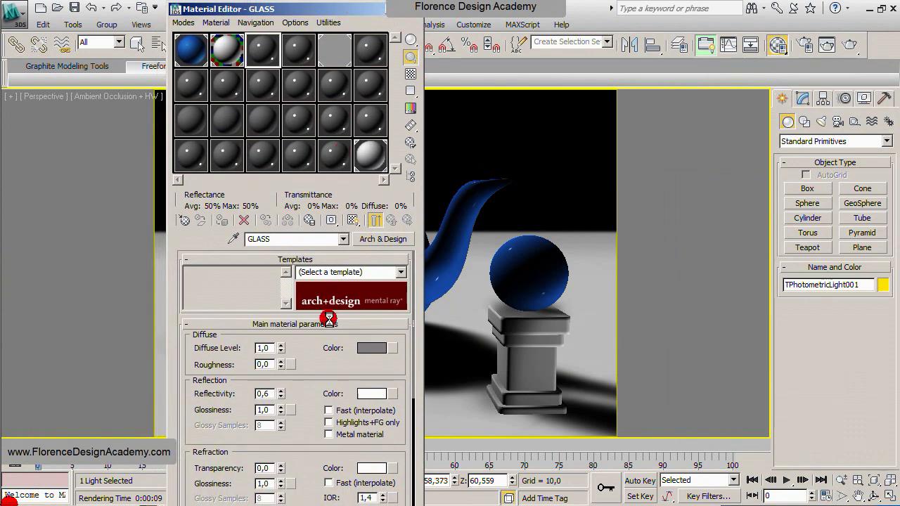
{"action": "left_click", "coordinate": [301, 261]}
{"action": "left_click_drag", "start_coordinate": [306, 296], "coordinate": [310, 198]}
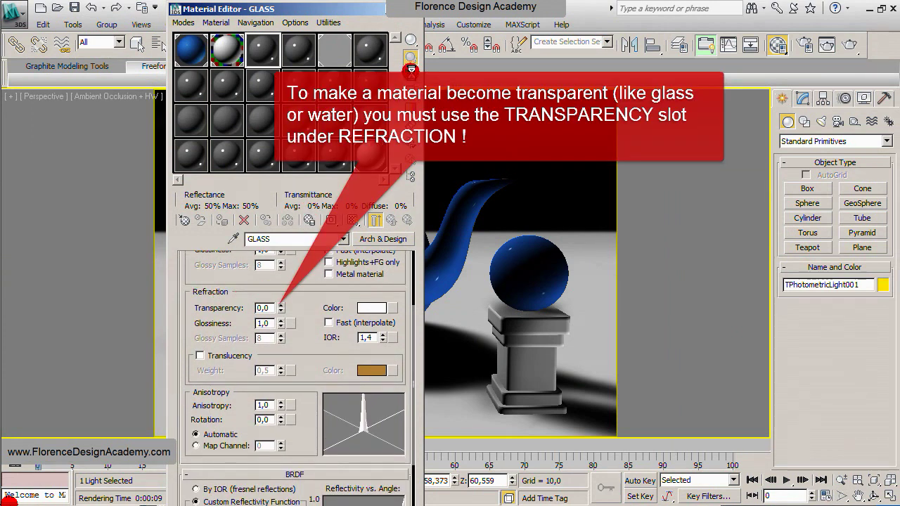
Step: Raise the GLASS refraction Transparency to 1,0 using an enlarged sample preview
{"action": "double_click", "coordinate": [263, 50]}
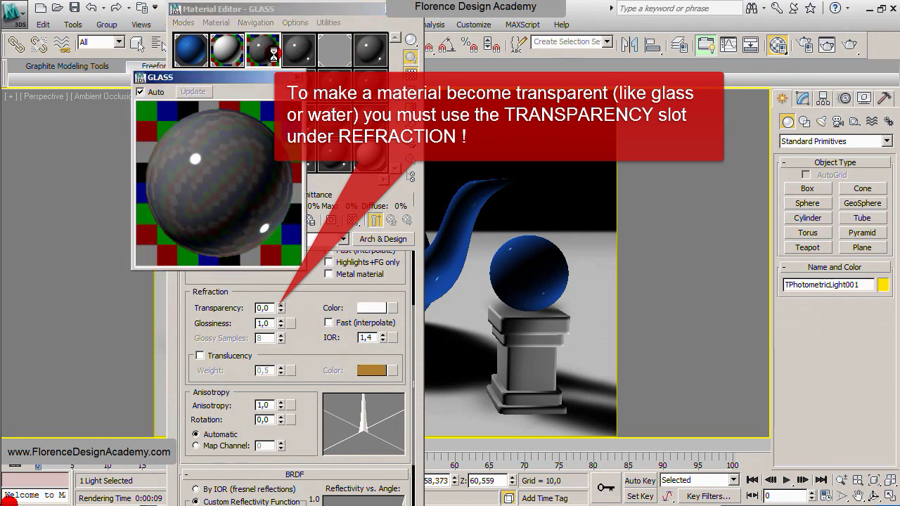
{"action": "left_click_drag", "start_coordinate": [260, 75], "coordinate": [689, 88]}
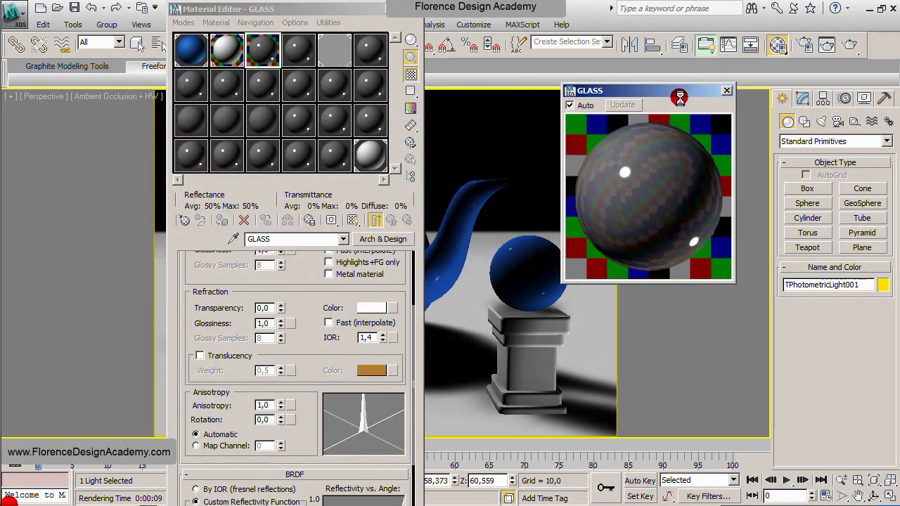
{"action": "left_click_drag", "start_coordinate": [281, 310], "coordinate": [281, 263]}
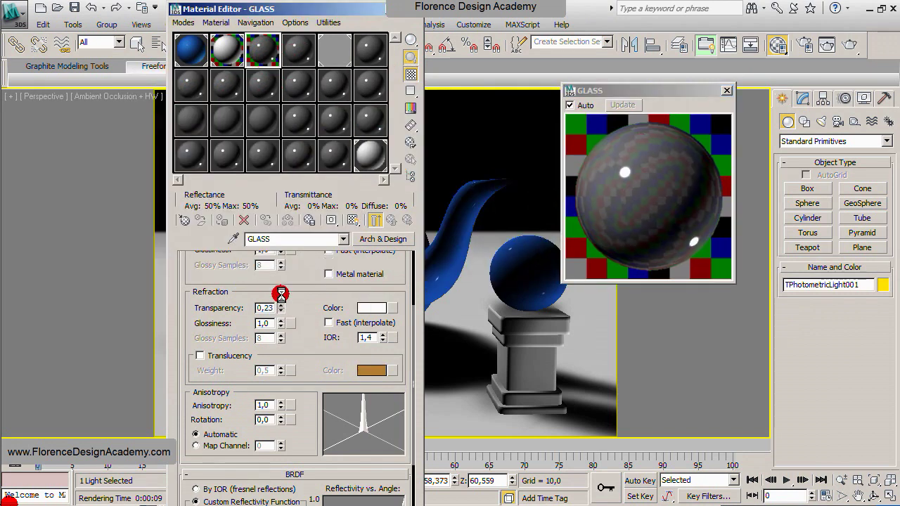
{"action": "left_click_drag", "start_coordinate": [282, 308], "coordinate": [281, 249]}
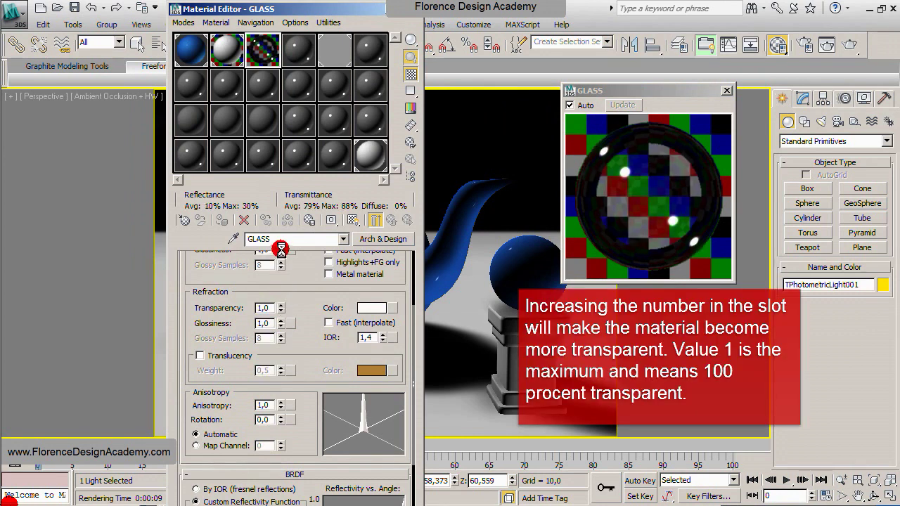
{"action": "left_click", "coordinate": [726, 87]}
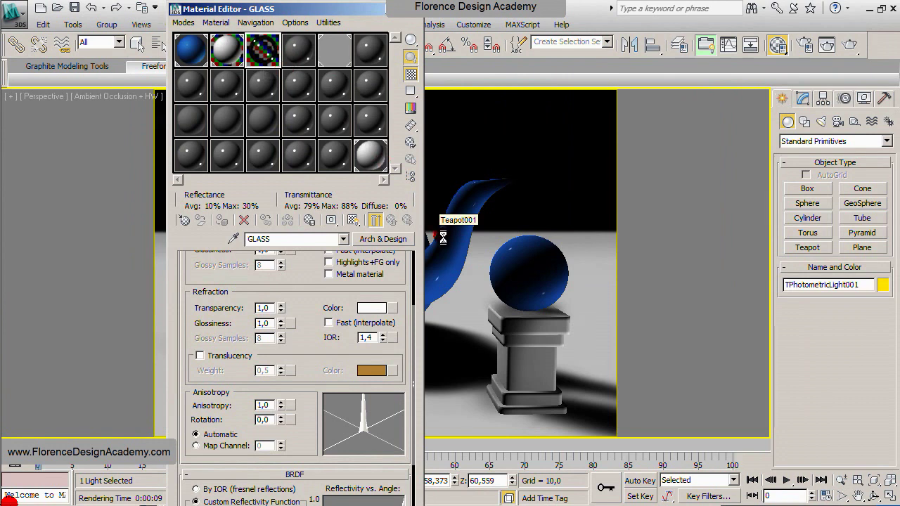
Step: Apply the GLASS material to the teapot and render the scene
{"action": "left_click_drag", "start_coordinate": [443, 238], "coordinate": [447, 241]}
{"action": "left_click", "coordinate": [324, 22]}
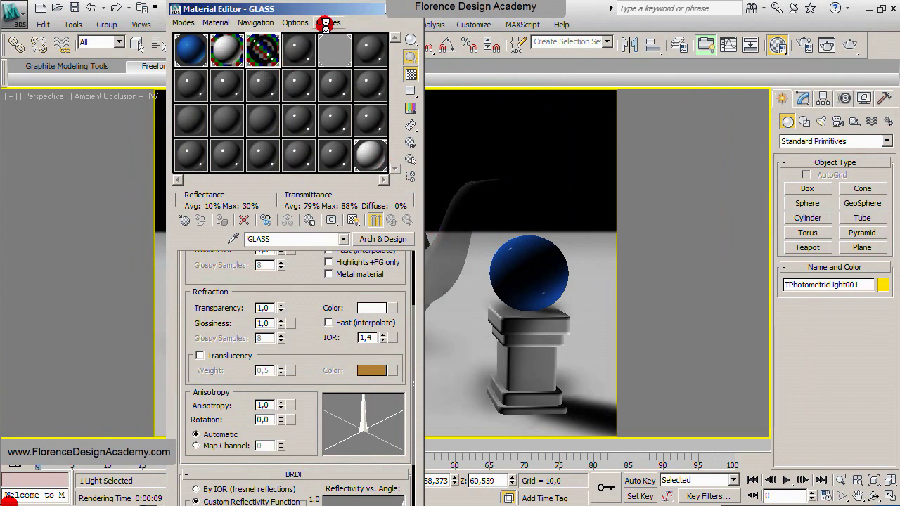
{"action": "left_click_drag", "start_coordinate": [329, 9], "coordinate": [177, 76]}
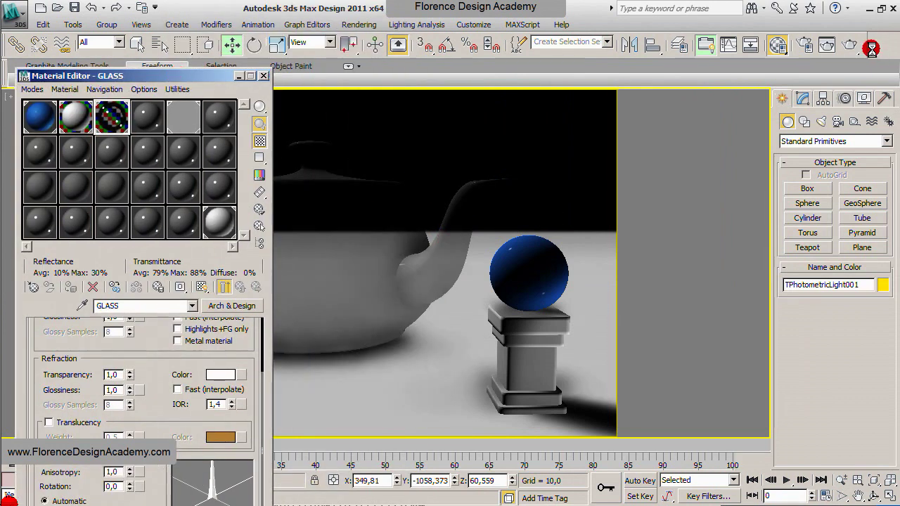
{"action": "left_click", "coordinate": [853, 44]}
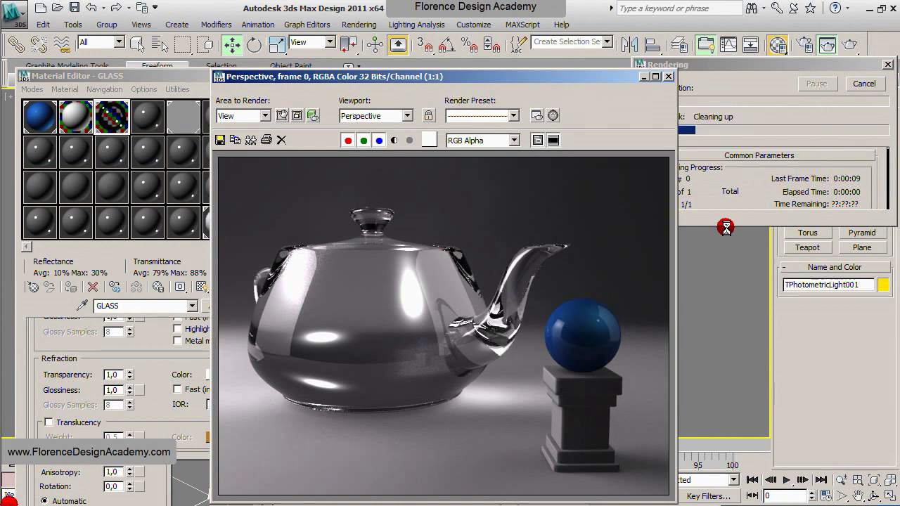
Step: After the clear-glass render finishes, move the Material Editor to the top-left
{"action": "left_click", "coordinate": [167, 77]}
{"action": "mouse_move", "coordinate": [166, 77]}
{"action": "left_mouse_down"}
{"action": "mouse_move", "coordinate": [235, 66]}
{"action": "mouse_move", "coordinate": [258, 14]}
{"action": "left_mouse_up"}
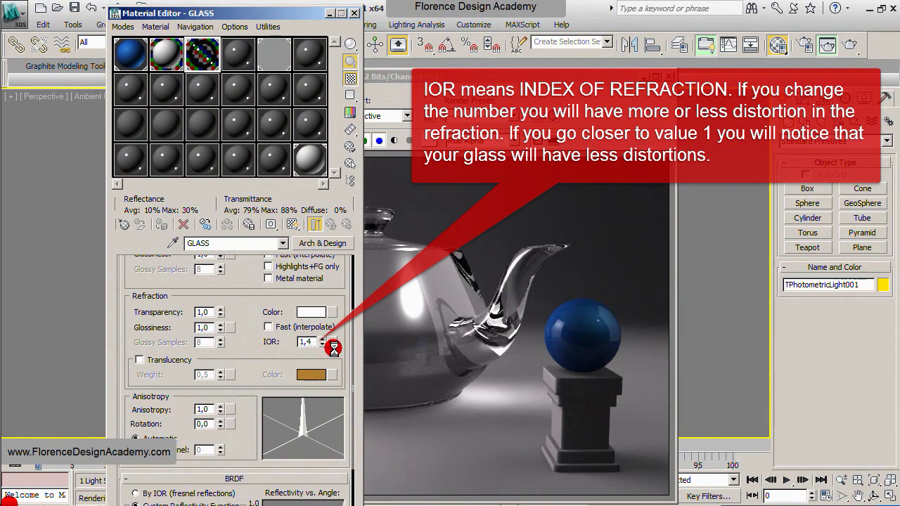
Step: Lower the GLASS IOR from 1,4 to 1,01 and re-render the teapot
{"action": "left_click_drag", "start_coordinate": [325, 343], "coordinate": [324, 373]}
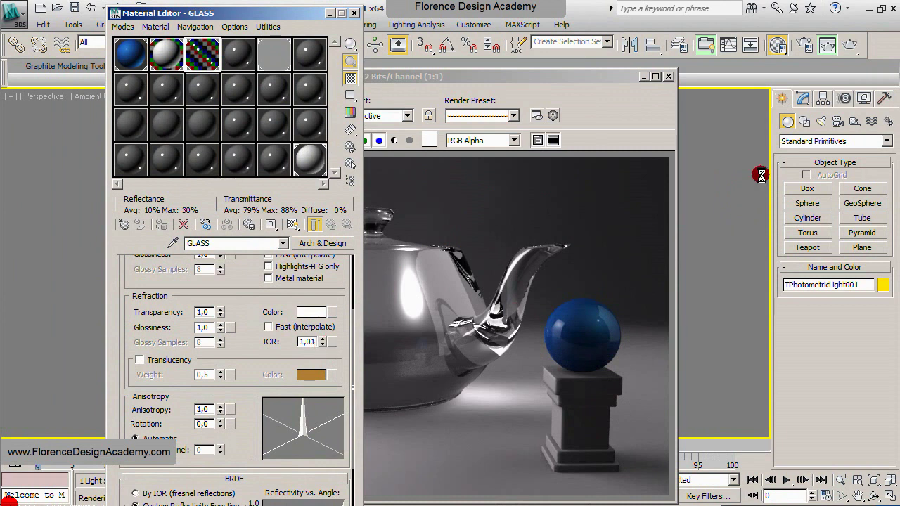
{"action": "left_click", "coordinate": [845, 45]}
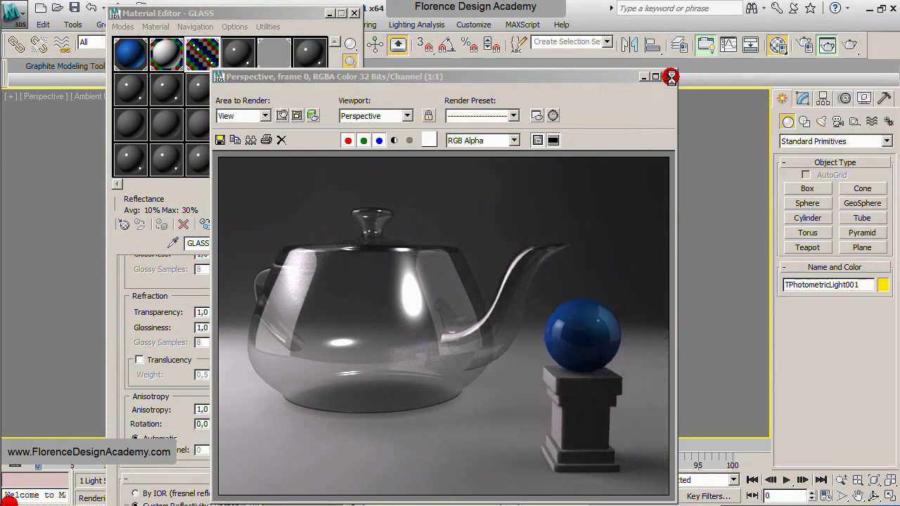
Step: Set the GLASS Reflection Reflectivity to 0,19, then scroll back to the Refraction group
{"action": "left_click_drag", "start_coordinate": [611, 76], "coordinate": [803, 67]}
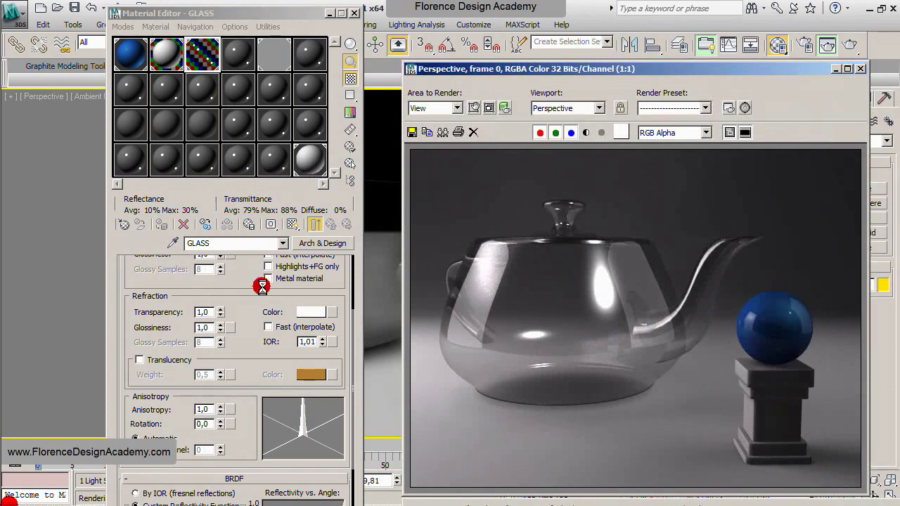
{"action": "left_click_drag", "start_coordinate": [237, 279], "coordinate": [237, 399]}
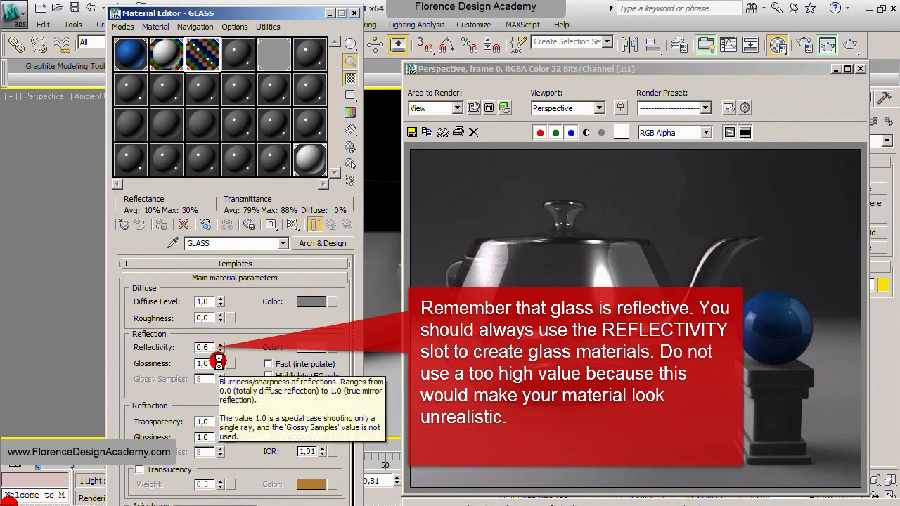
{"action": "double_click", "coordinate": [206, 47]}
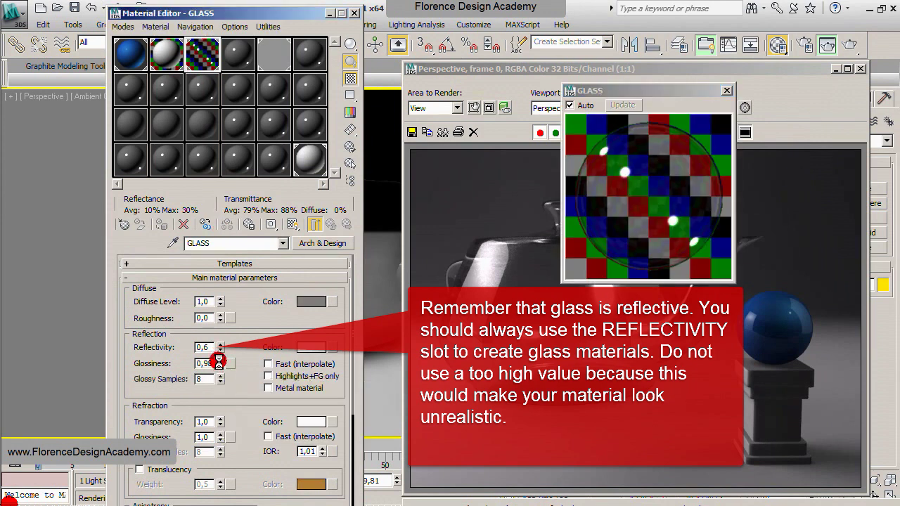
{"action": "left_click_drag", "start_coordinate": [221, 347], "coordinate": [221, 303]}
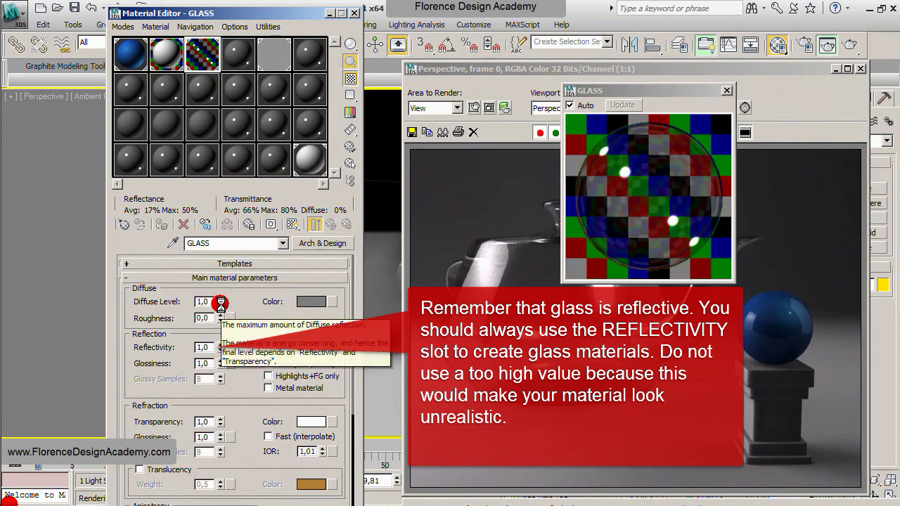
{"action": "left_click_drag", "start_coordinate": [221, 346], "coordinate": [221, 405]}
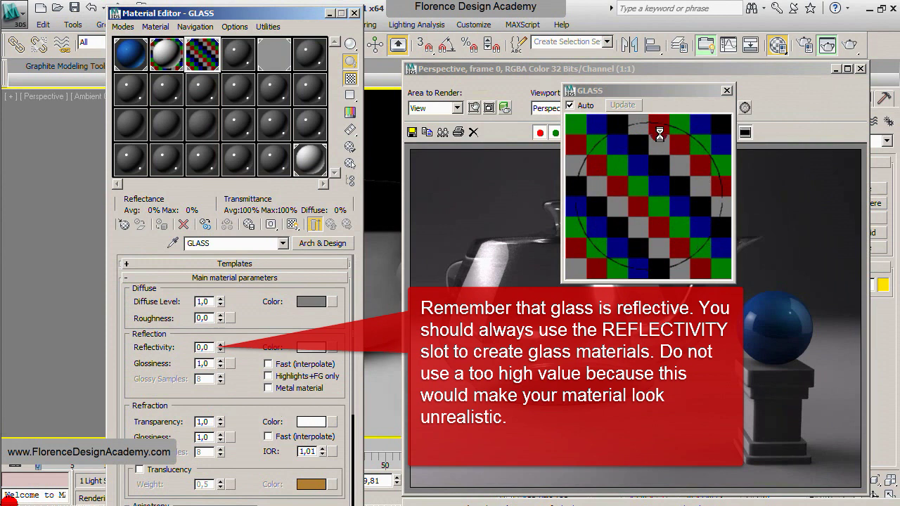
{"action": "left_click_drag", "start_coordinate": [220, 347], "coordinate": [221, 334]}
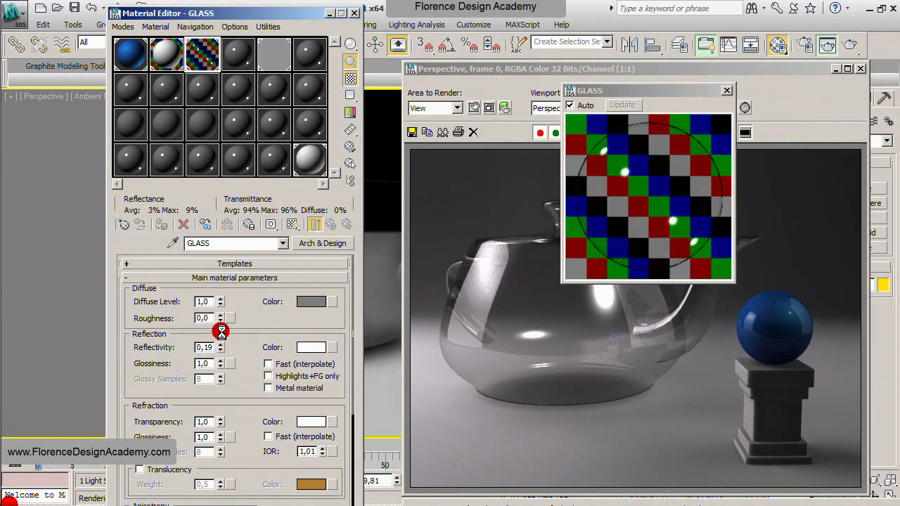
{"action": "mouse_move", "coordinate": [247, 368]}
{"action": "left_mouse_down"}
{"action": "mouse_move", "coordinate": [249, 225]}
{"action": "mouse_move", "coordinate": [249, 249]}
{"action": "left_mouse_up"}
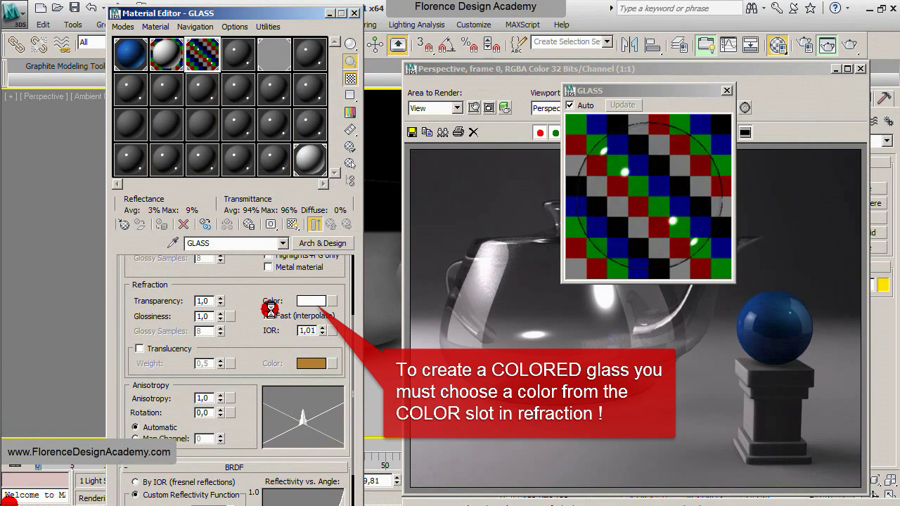
Step: Set the GLASS refraction colour to a saturated blue
{"action": "left_click", "coordinate": [310, 302]}
{"action": "left_click", "coordinate": [454, 193]}
{"action": "left_click_drag", "start_coordinate": [503, 201], "coordinate": [503, 174]}
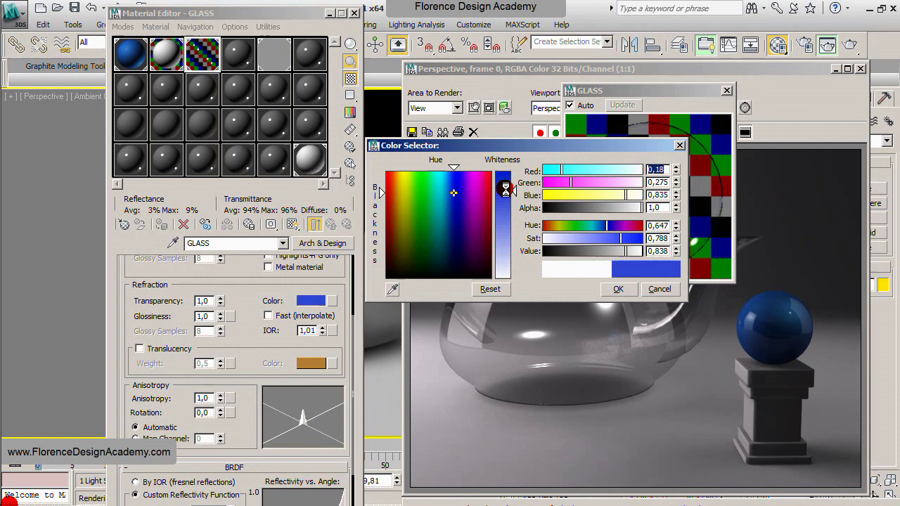
{"action": "left_click", "coordinate": [616, 289]}
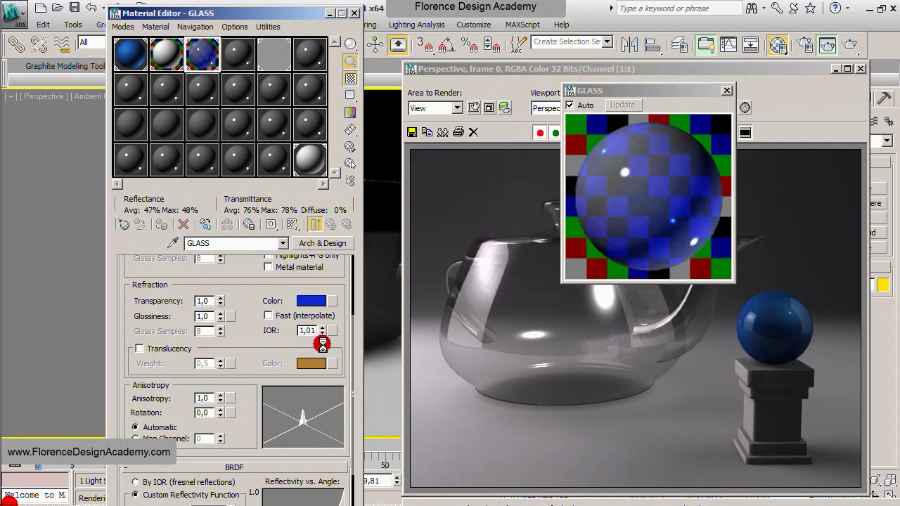
Step: Copy the blue refraction colour into the Diffuse colour and re-render
{"action": "mouse_move", "coordinate": [328, 284]}
{"action": "left_mouse_down"}
{"action": "mouse_move", "coordinate": [325, 406]}
{"action": "mouse_move", "coordinate": [311, 301]}
{"action": "left_mouse_up"}
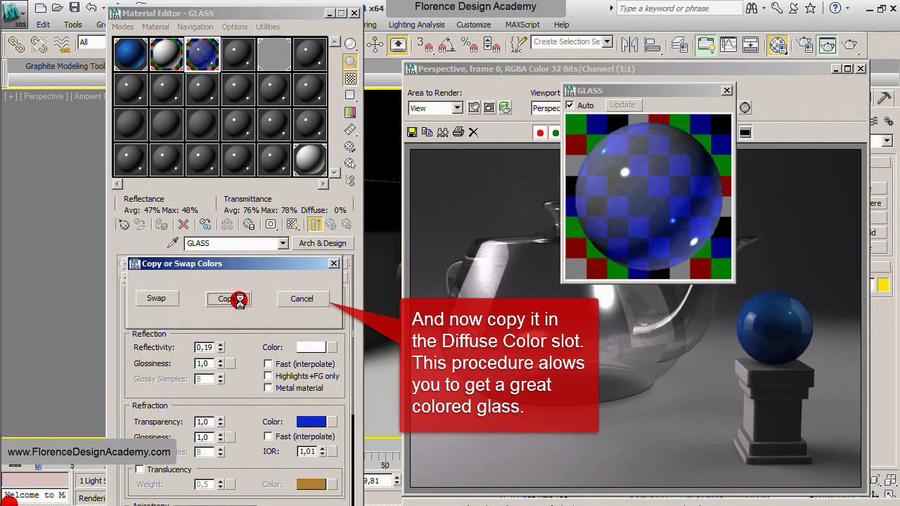
{"action": "left_click", "coordinate": [234, 298]}
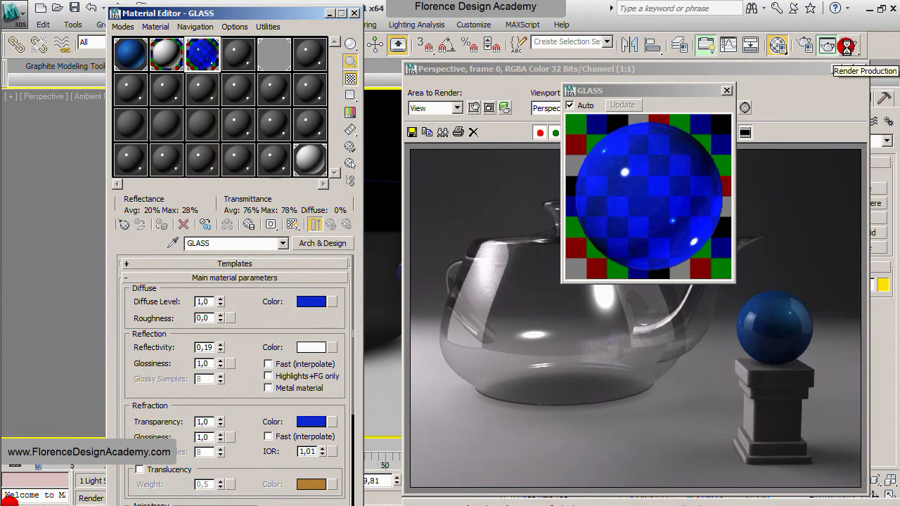
{"action": "left_click", "coordinate": [846, 47]}
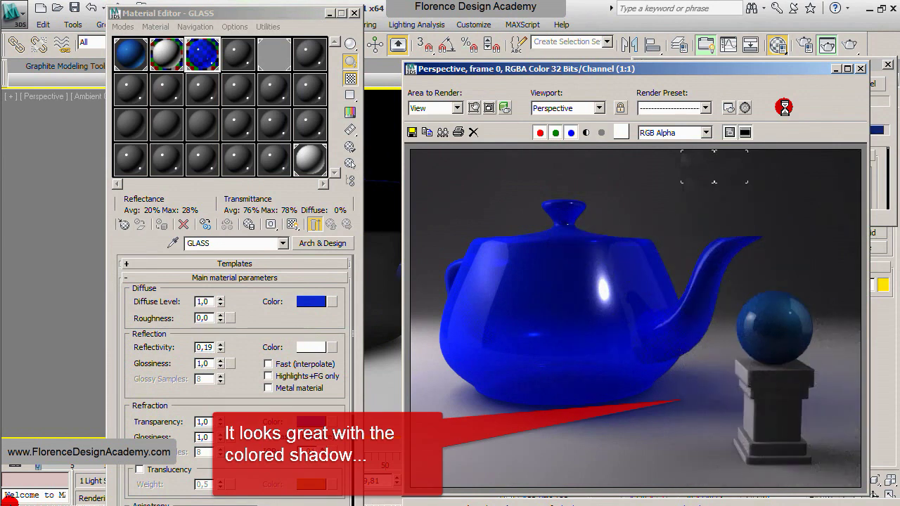
Step: Once the deep blue glass render completes, move the Material Editor slightly right
{"action": "left_click_drag", "start_coordinate": [265, 14], "coordinate": [305, 10]}
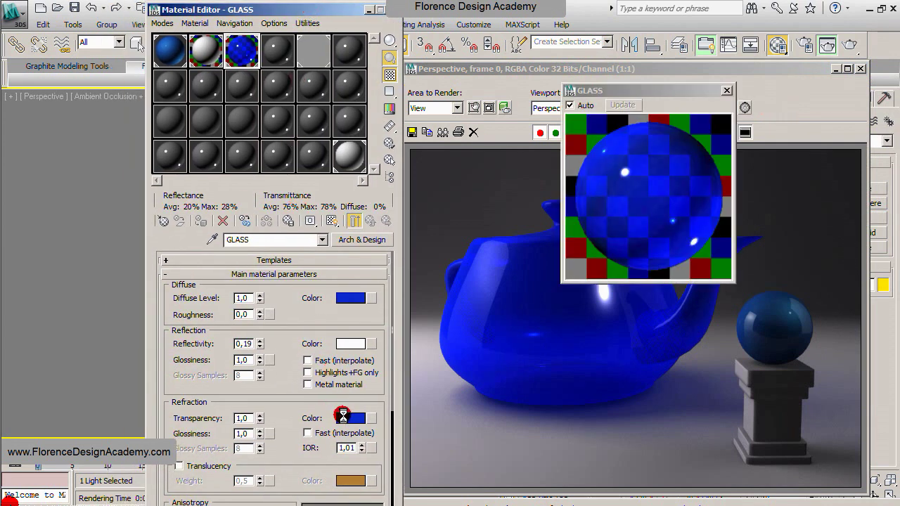
Step: Lighten the refraction colour to pale blue (0,659/0,698/0,929) and re-render the teapot
{"action": "left_click", "coordinate": [349, 418]}
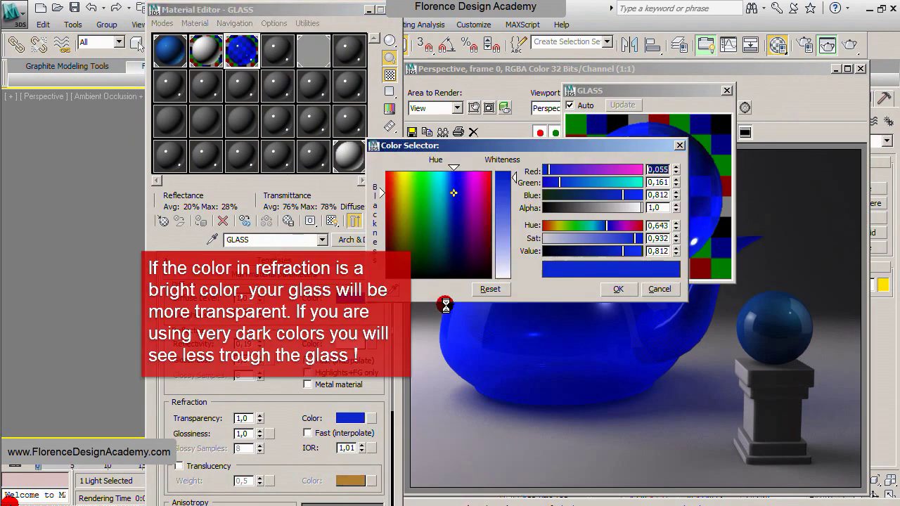
{"action": "left_click_drag", "start_coordinate": [527, 145], "coordinate": [616, 268]}
{"action": "left_click_drag", "start_coordinate": [602, 310], "coordinate": [601, 366]}
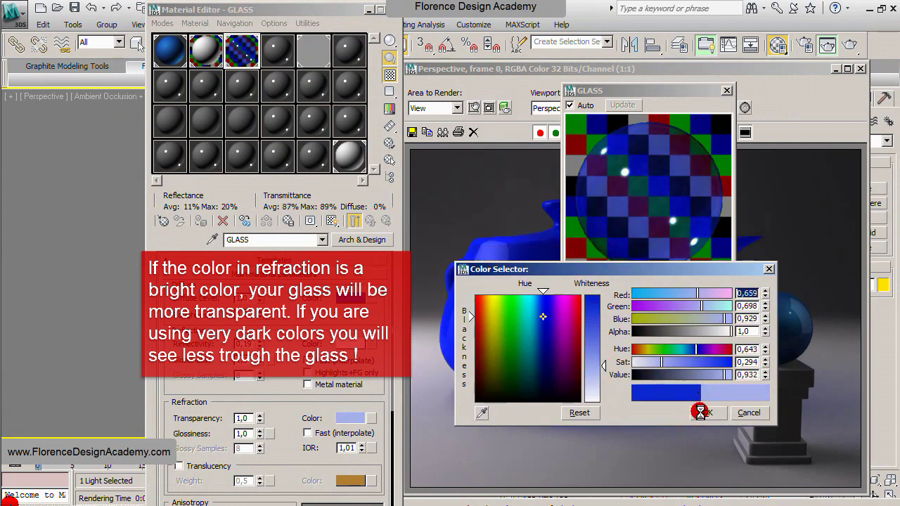
{"action": "left_click", "coordinate": [701, 413]}
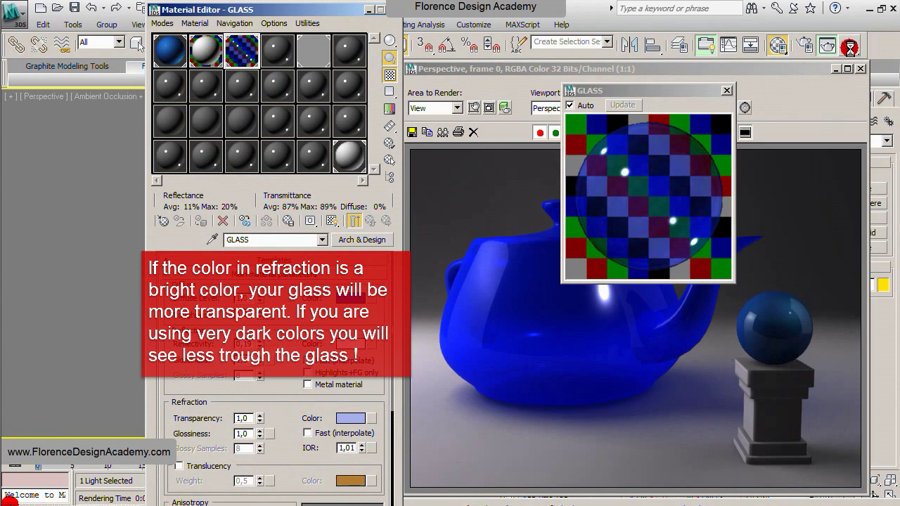
{"action": "left_click", "coordinate": [850, 46]}
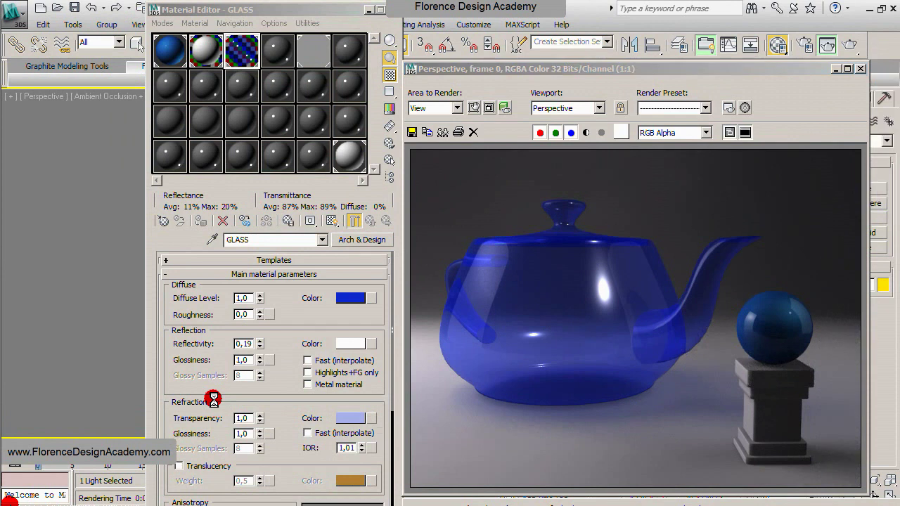
Step: Set the GLASS diffuse colour to red and copy it onto Refraction
{"action": "left_click", "coordinate": [350, 298]}
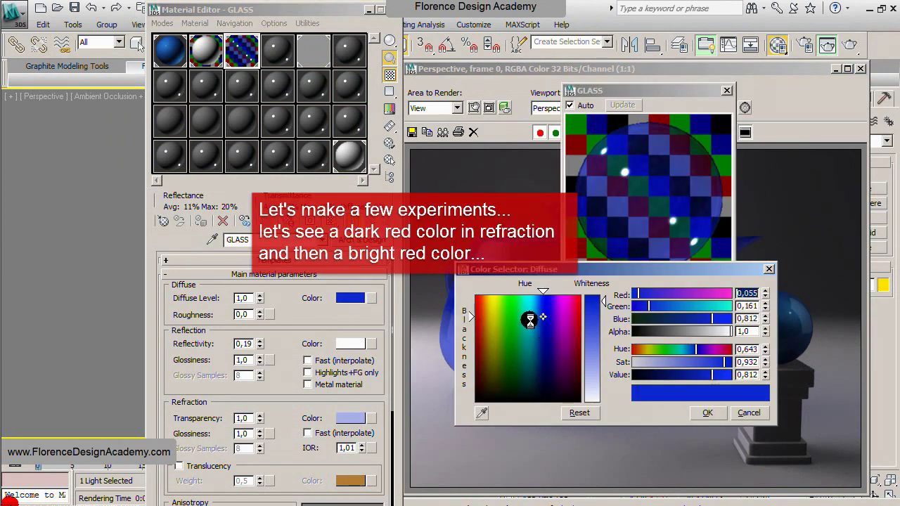
{"action": "left_click_drag", "start_coordinate": [538, 317], "coordinate": [475, 320]}
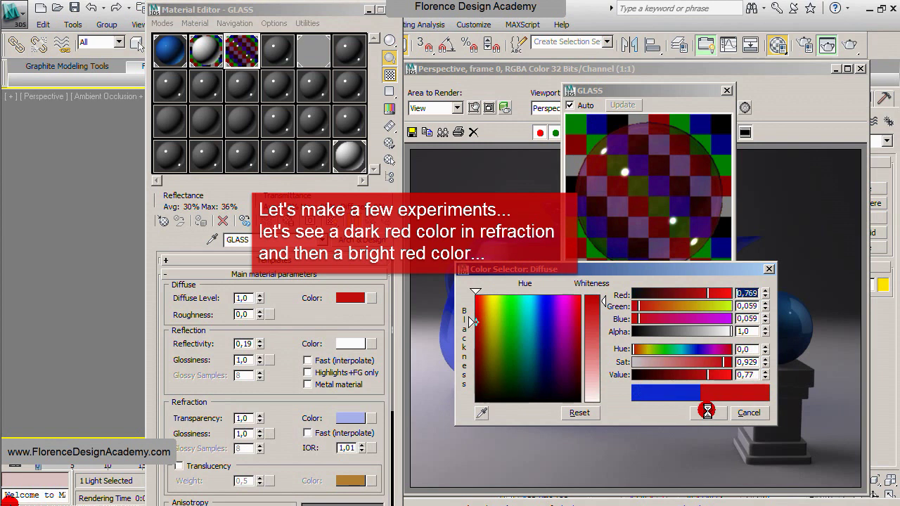
{"action": "left_click", "coordinate": [707, 413]}
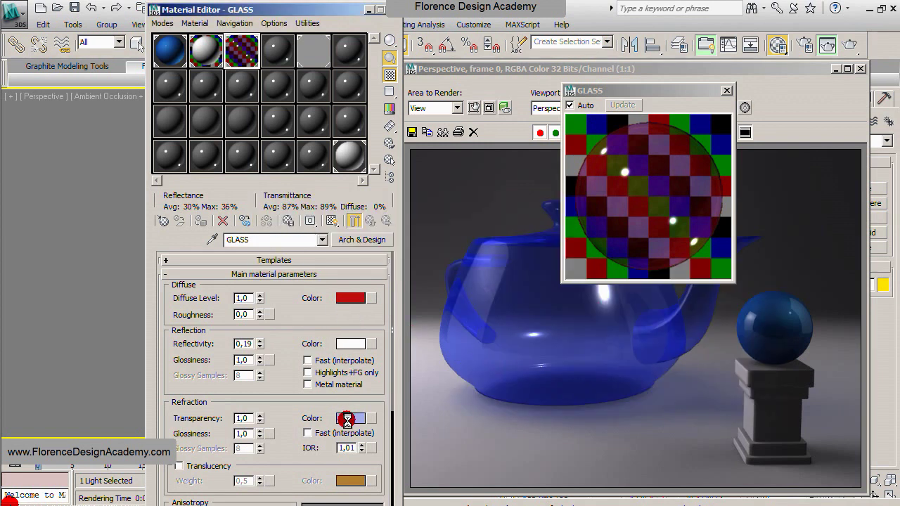
{"action": "left_click_drag", "start_coordinate": [350, 378], "coordinate": [348, 417]}
{"action": "left_click", "coordinate": [276, 294]}
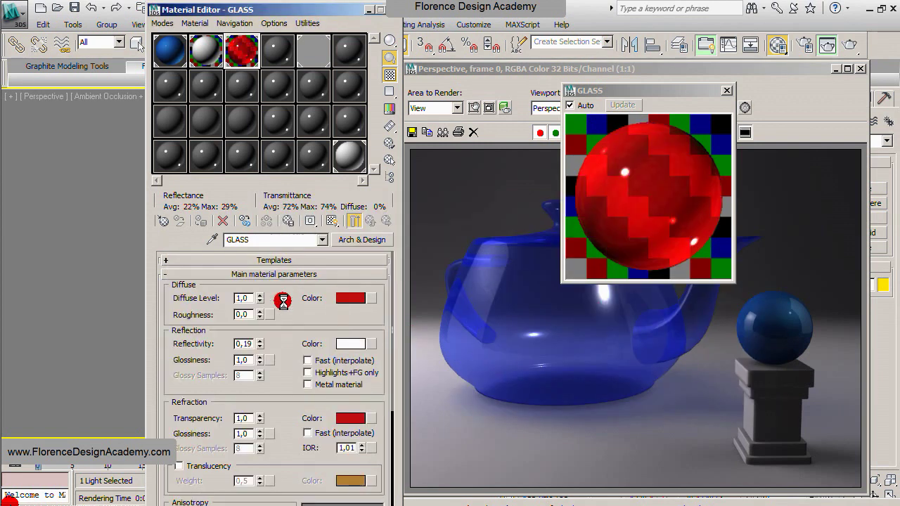
Step: Change the refraction colour to a pale pink
{"action": "left_click", "coordinate": [349, 418]}
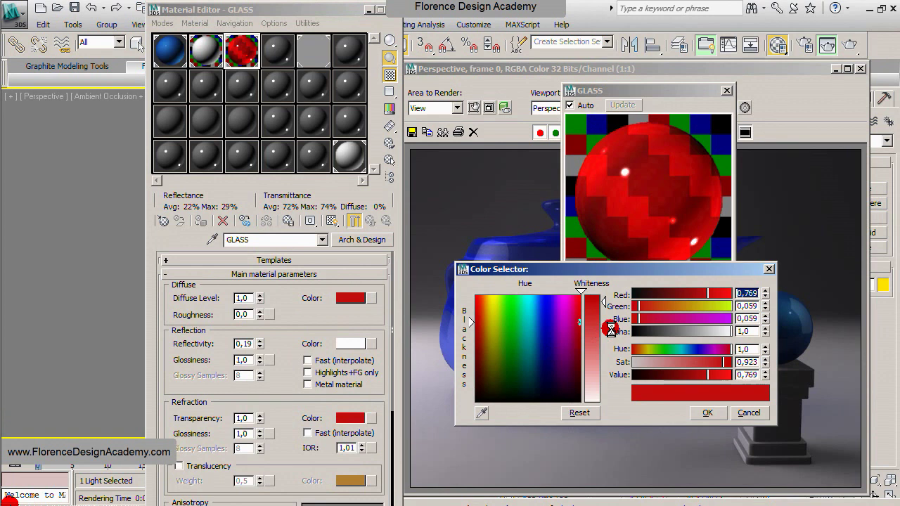
{"action": "left_click_drag", "start_coordinate": [705, 294], "coordinate": [677, 294]}
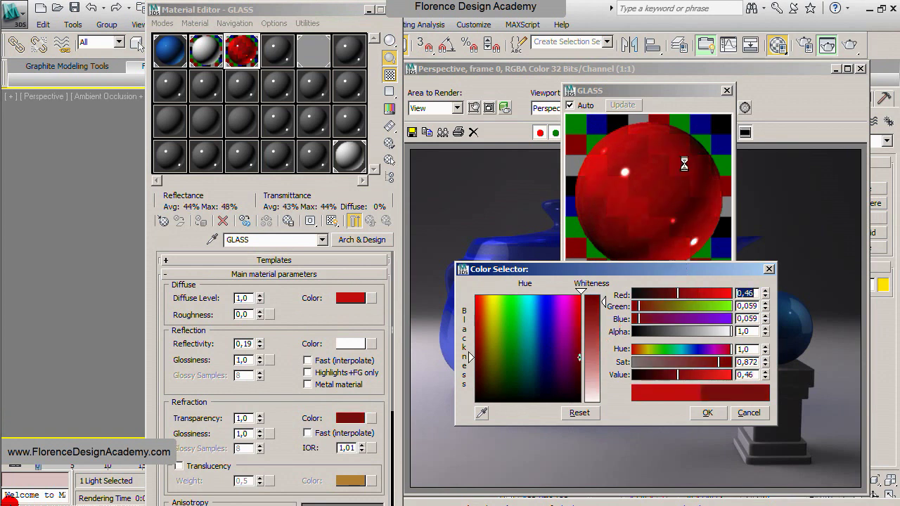
{"action": "left_click_drag", "start_coordinate": [678, 293], "coordinate": [729, 294]}
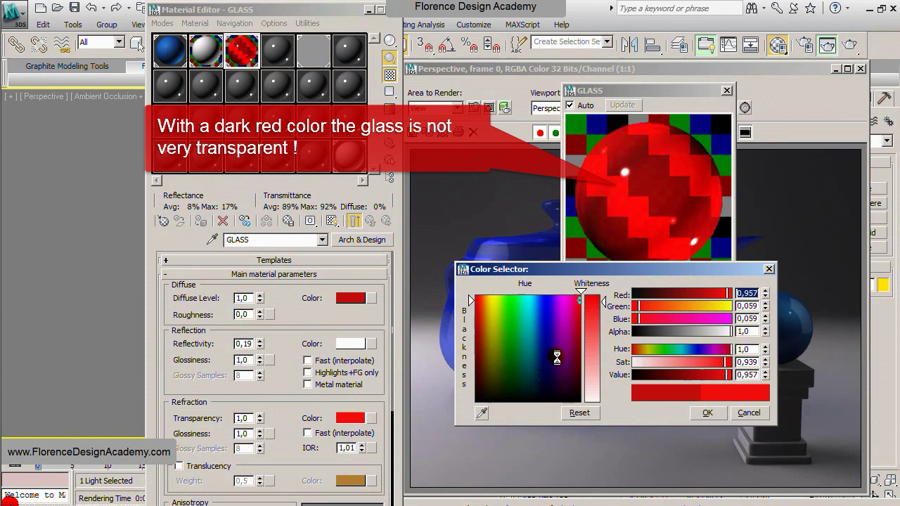
{"action": "left_click_drag", "start_coordinate": [595, 296], "coordinate": [595, 370]}
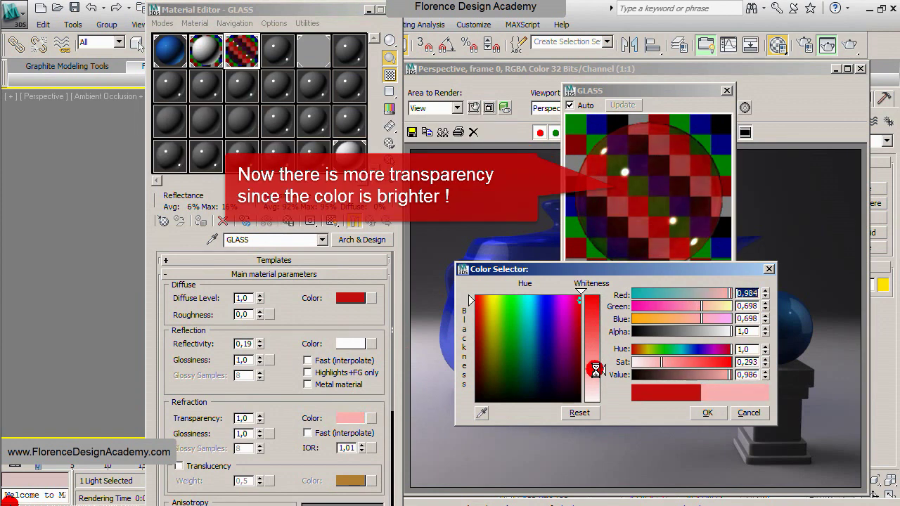
{"action": "left_click", "coordinate": [706, 413]}
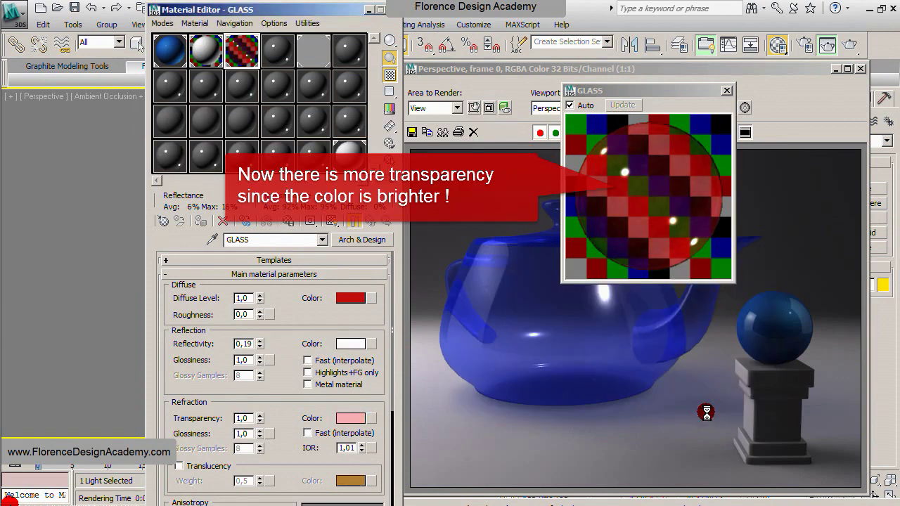
Step: Render the transparent red glass teapot, then close the rendered frame
{"action": "left_click", "coordinate": [727, 94]}
{"action": "left_click_drag", "start_coordinate": [675, 70], "coordinate": [476, 31]}
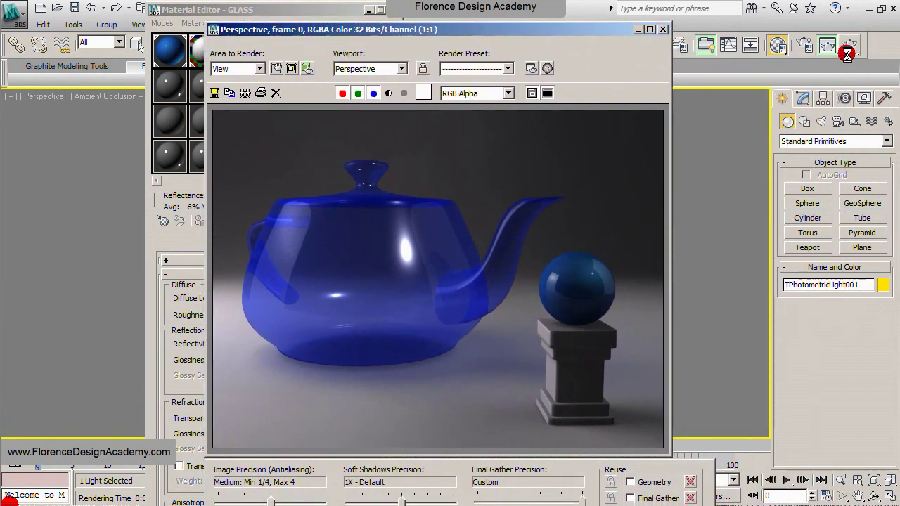
{"action": "left_click", "coordinate": [849, 47]}
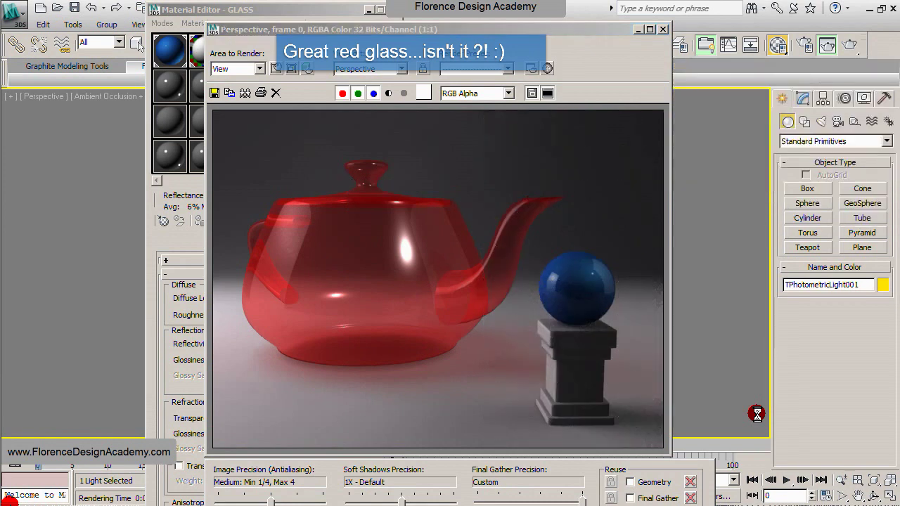
{"action": "left_click", "coordinate": [663, 31]}
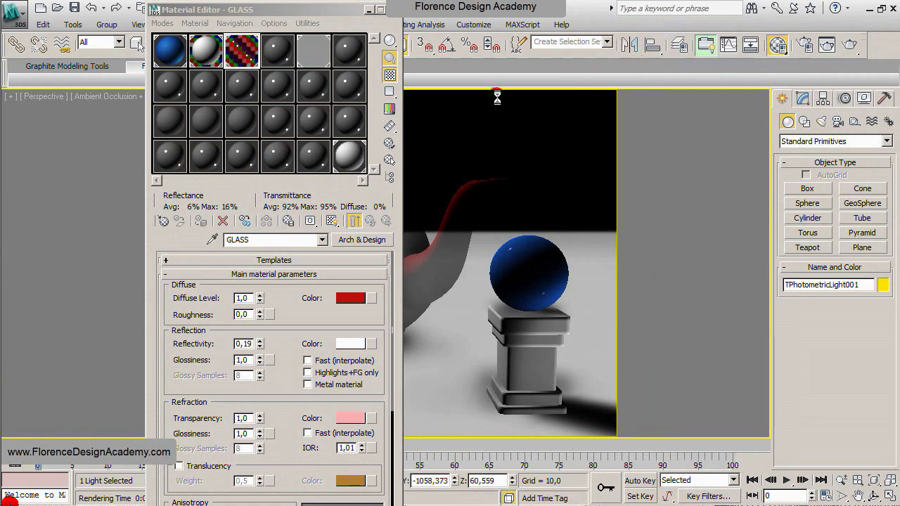
Step: Make empty slot 4 (16 - Default) a Raytrace material with checker background and magnified preview
{"action": "left_click", "coordinate": [275, 51]}
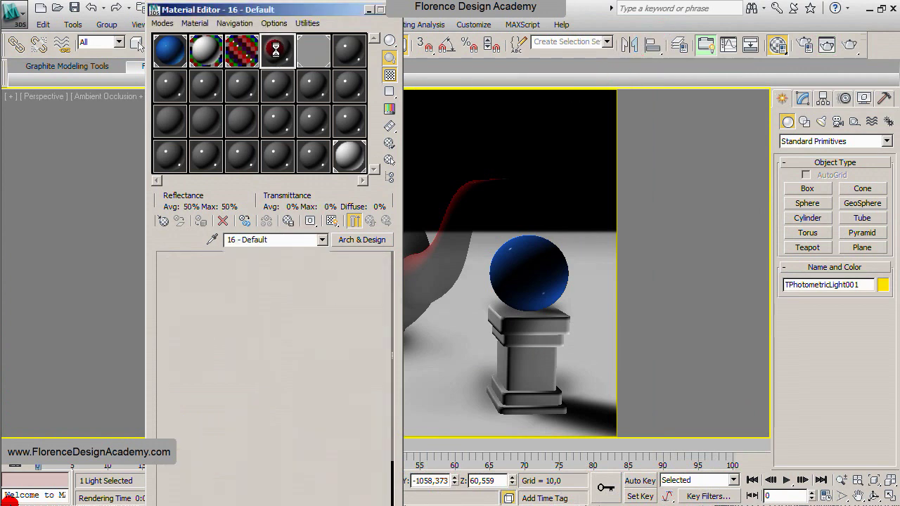
{"action": "left_click", "coordinate": [342, 236]}
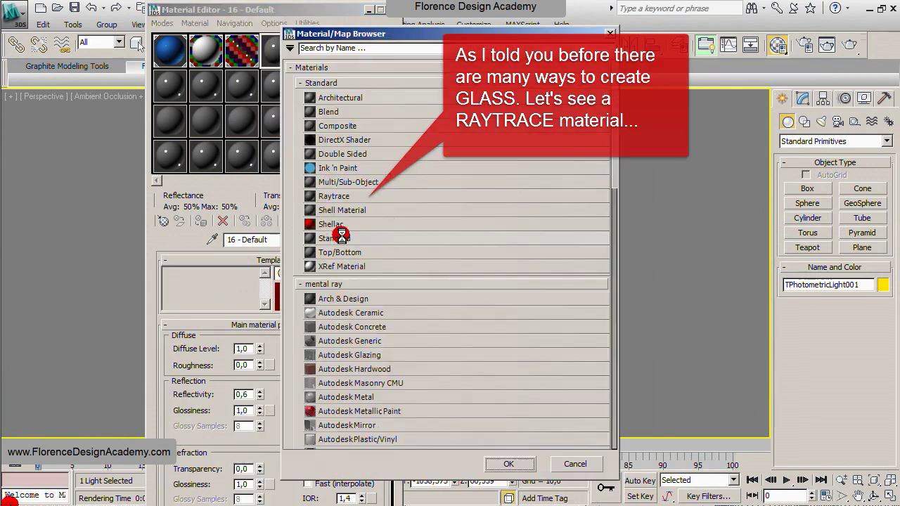
{"action": "double_click", "coordinate": [335, 196]}
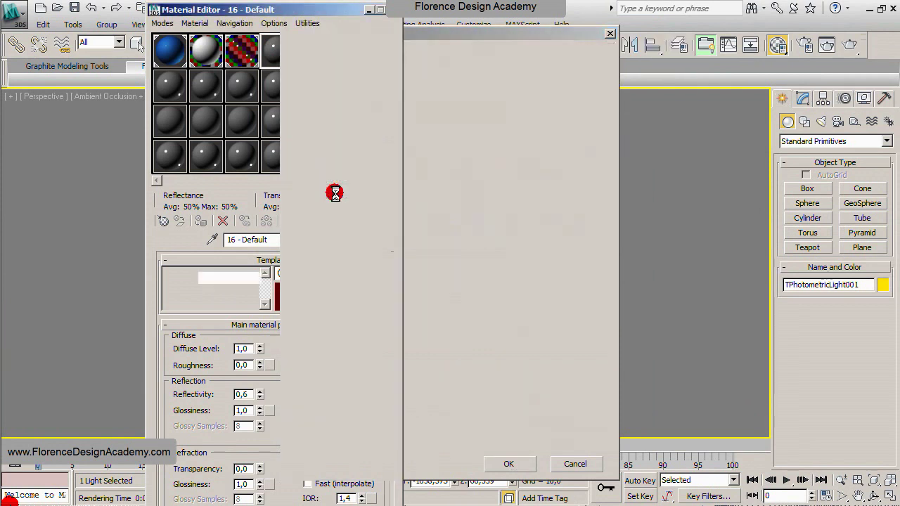
{"action": "left_click", "coordinate": [390, 74]}
{"action": "double_click", "coordinate": [276, 52]}
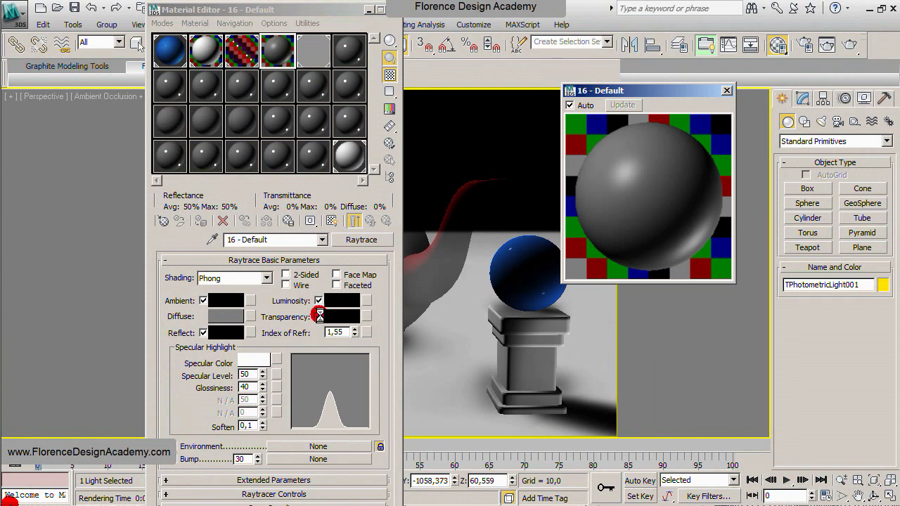
Step: Set the Raytrace transparency to 100 and reflection to 21
{"action": "left_click", "coordinate": [320, 315]}
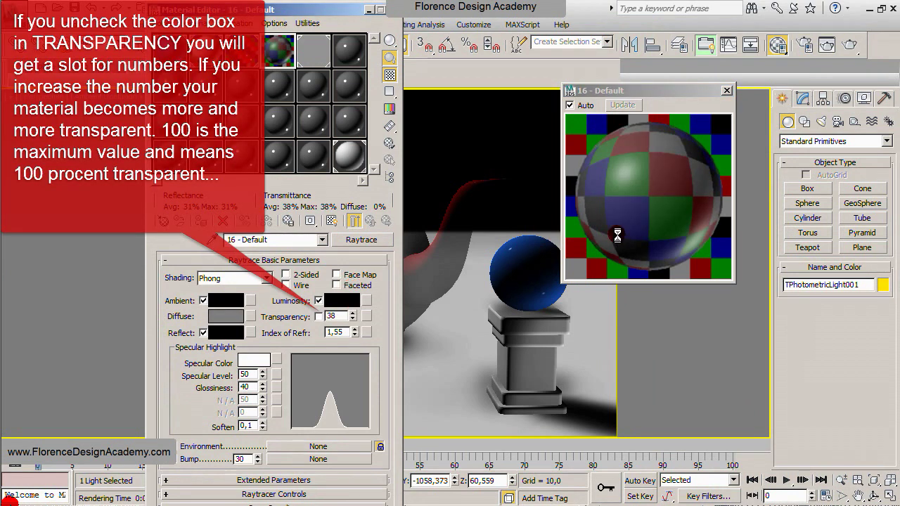
{"action": "left_click_drag", "start_coordinate": [352, 315], "coordinate": [351, 255]}
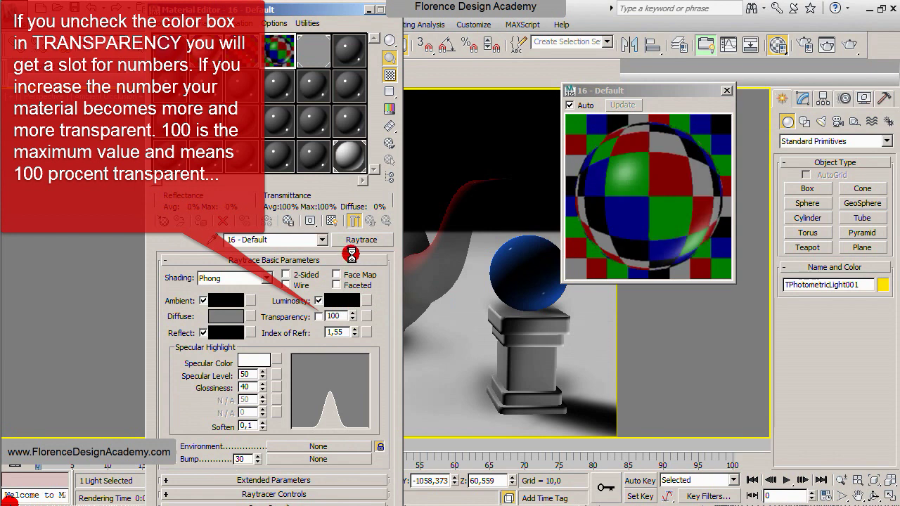
{"action": "left_click", "coordinate": [203, 333]}
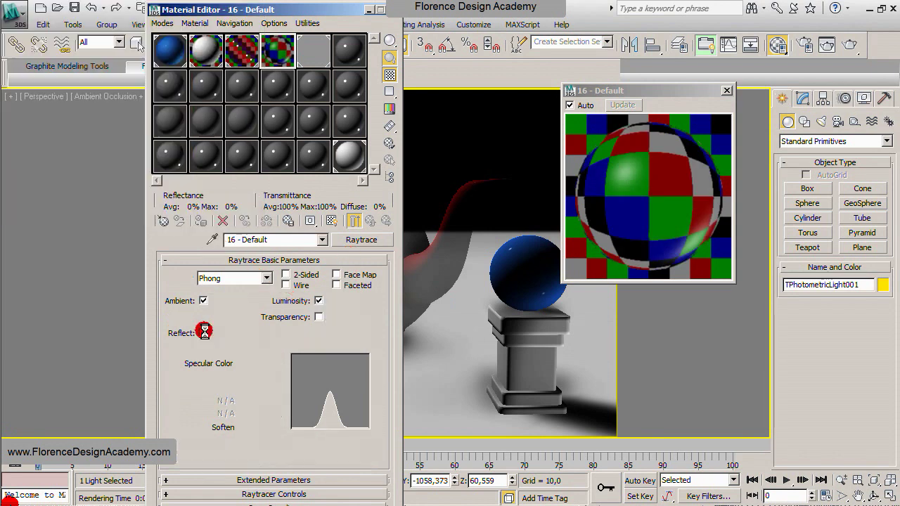
{"action": "left_click_drag", "start_coordinate": [235, 322], "coordinate": [234, 321]}
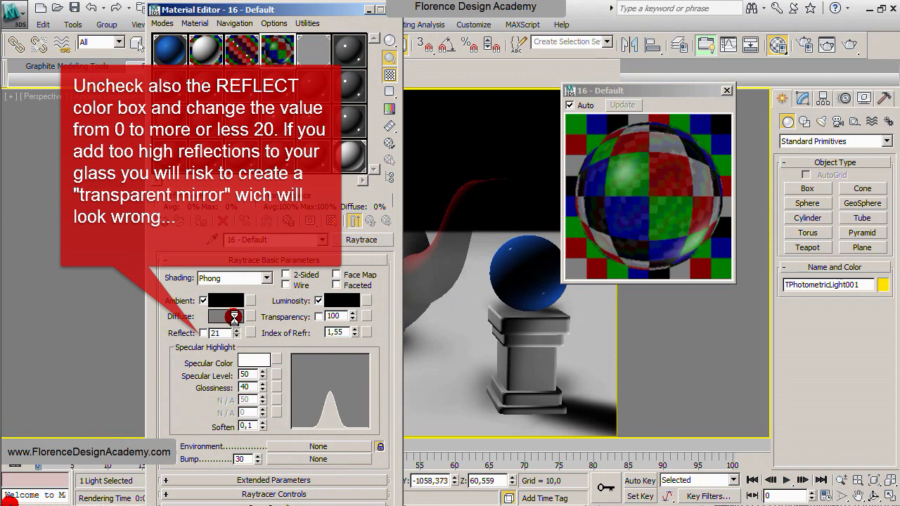
Step: Lower the index of refraction to 1,07 and raise specular level to 65
{"action": "double_click", "coordinate": [348, 332]}
{"action": "left_click_drag", "start_coordinate": [354, 343], "coordinate": [355, 366]}
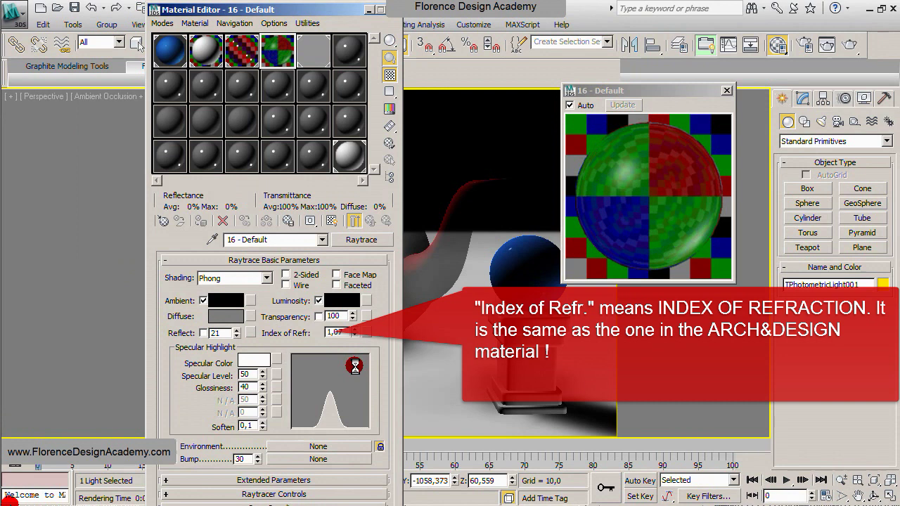
{"action": "left_click_drag", "start_coordinate": [264, 375], "coordinate": [264, 368]}
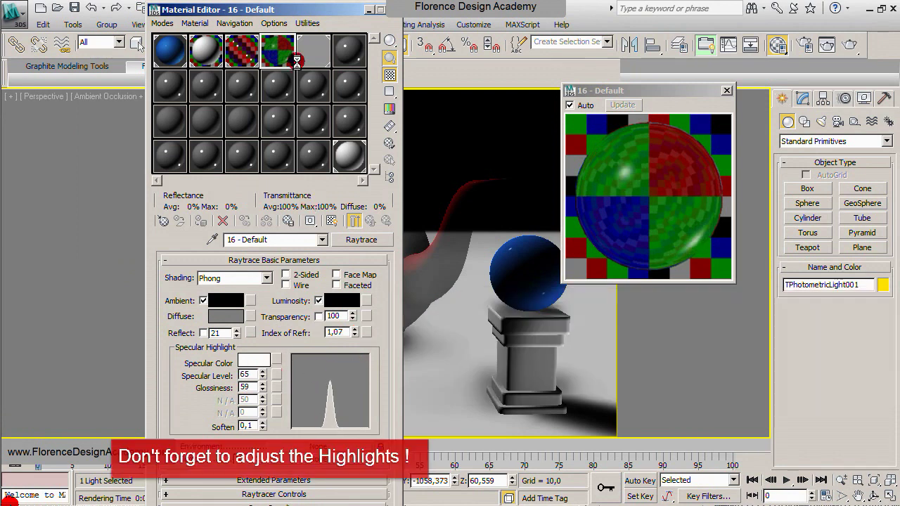
{"action": "mouse_move", "coordinate": [296, 9]}
{"action": "left_mouse_down"}
{"action": "mouse_move", "coordinate": [576, 149]}
{"action": "mouse_move", "coordinate": [556, 167]}
{"action": "left_mouse_up"}
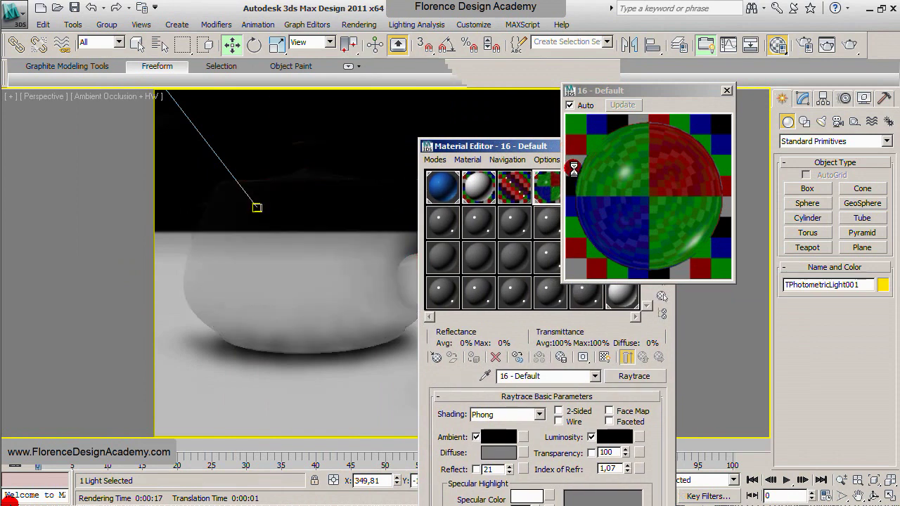
Step: Render the teapot with the new Raytrace material and bring the Material Editor back
{"action": "left_click", "coordinate": [850, 45]}
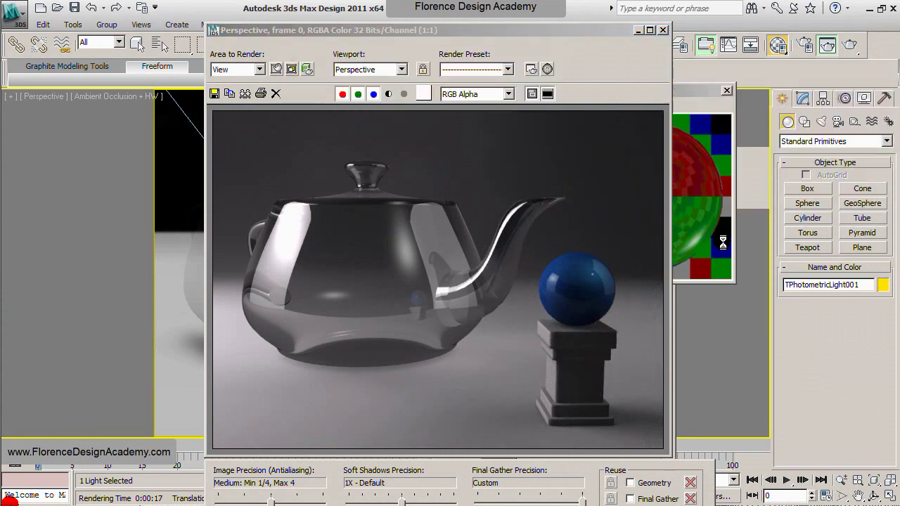
{"action": "left_click_drag", "start_coordinate": [582, 32], "coordinate": [391, 40]}
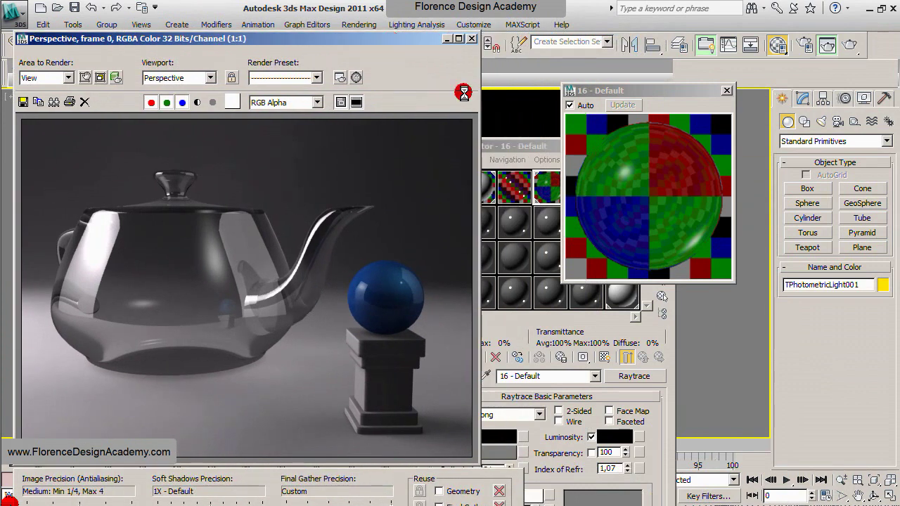
{"action": "left_click_drag", "start_coordinate": [510, 145], "coordinate": [510, 88]}
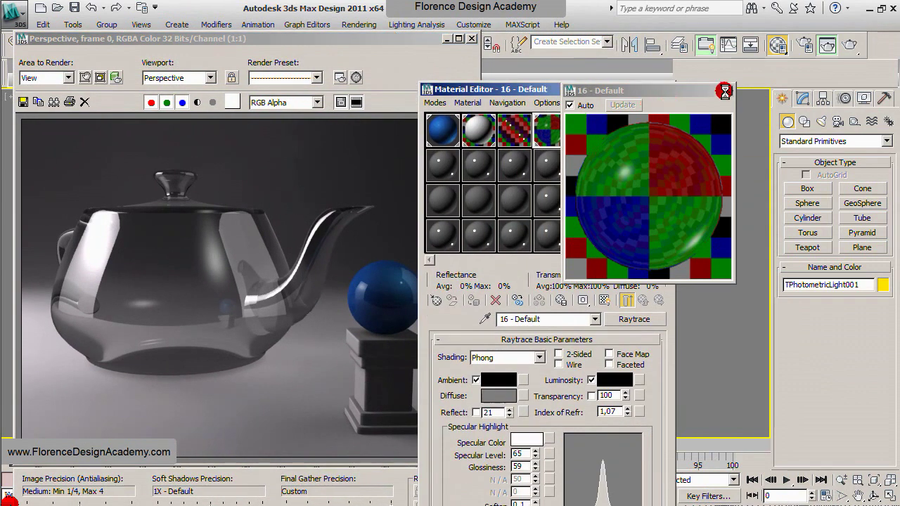
{"action": "left_click", "coordinate": [726, 90]}
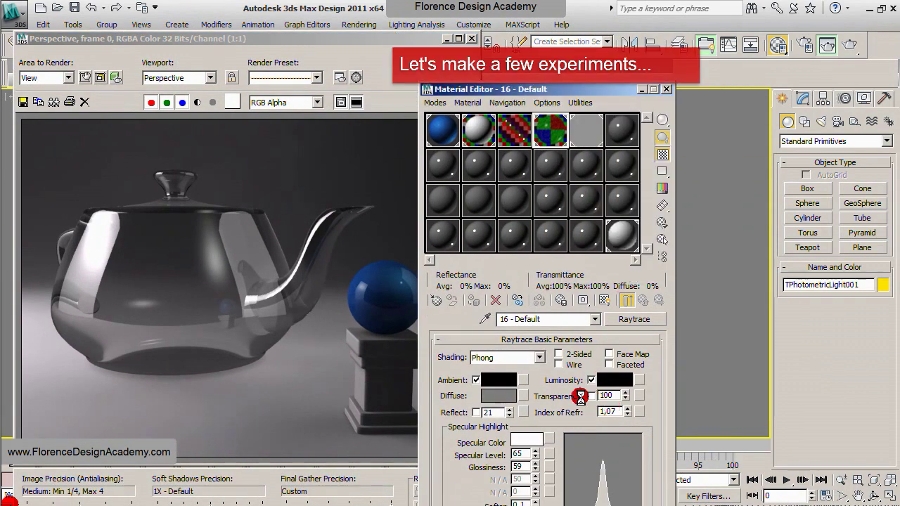
Step: Set index of refraction 1.35, glossiness 19 and specular level 68, with an enlarged preview
{"action": "left_click_drag", "start_coordinate": [628, 411], "coordinate": [626, 398]}
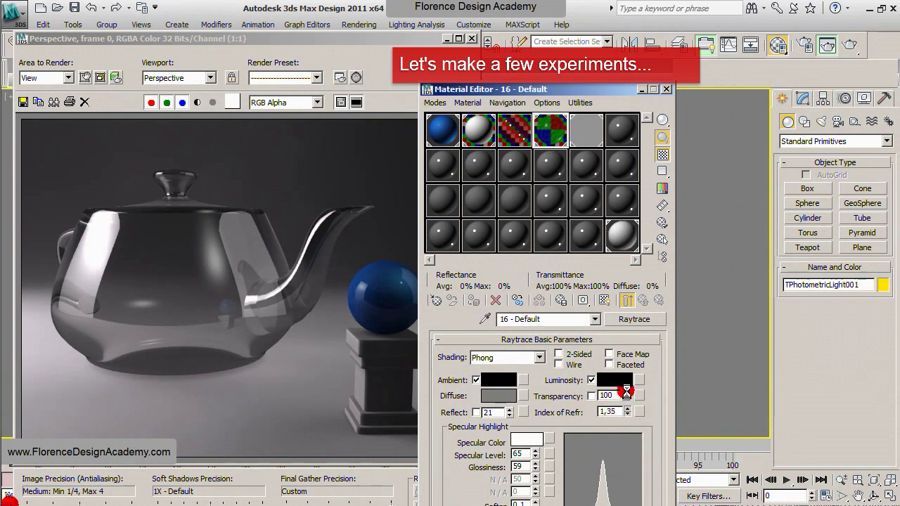
{"action": "left_click_drag", "start_coordinate": [572, 87], "coordinate": [570, 53]}
{"action": "left_click_drag", "start_coordinate": [534, 418], "coordinate": [538, 459]}
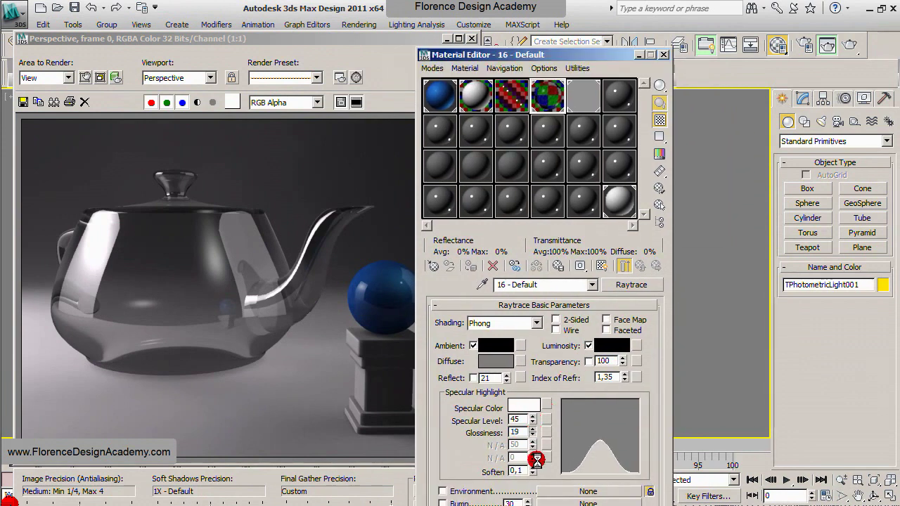
{"action": "left_click_drag", "start_coordinate": [533, 420], "coordinate": [532, 373]}
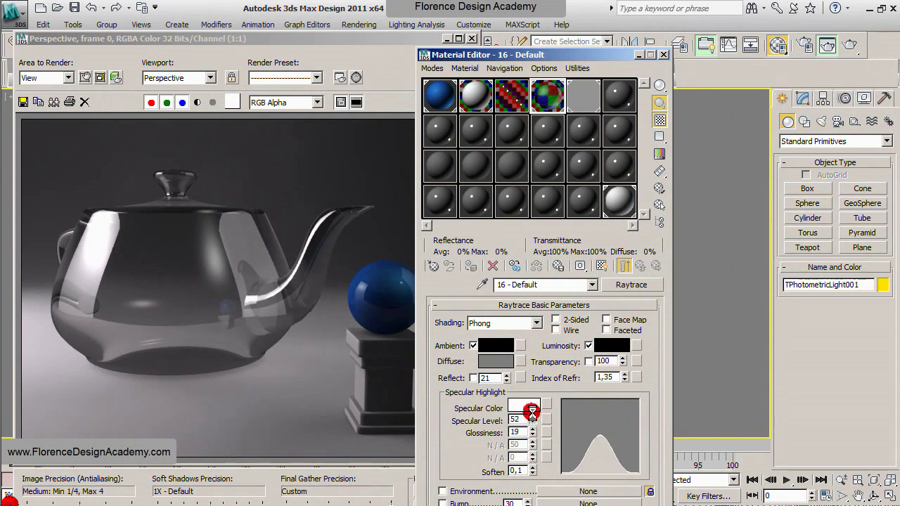
{"action": "double_click", "coordinate": [554, 83]}
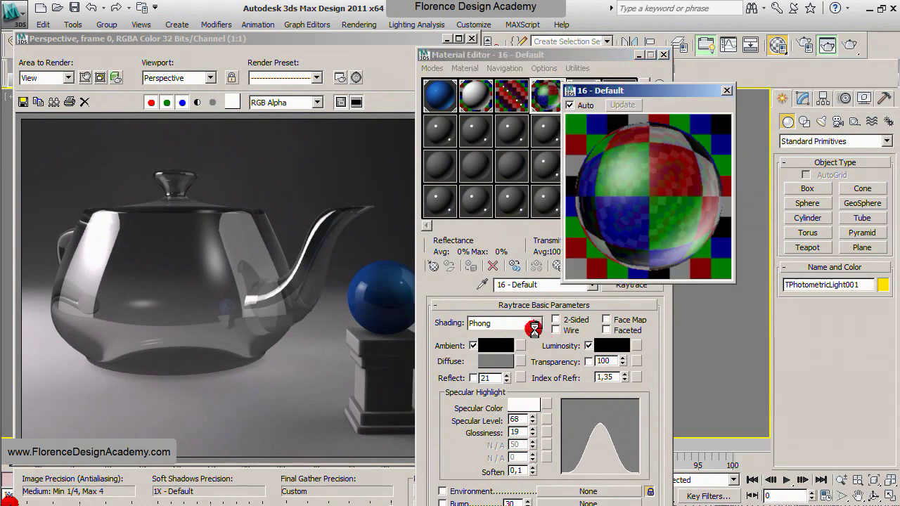
{"action": "left_click_drag", "start_coordinate": [494, 56], "coordinate": [288, 27]}
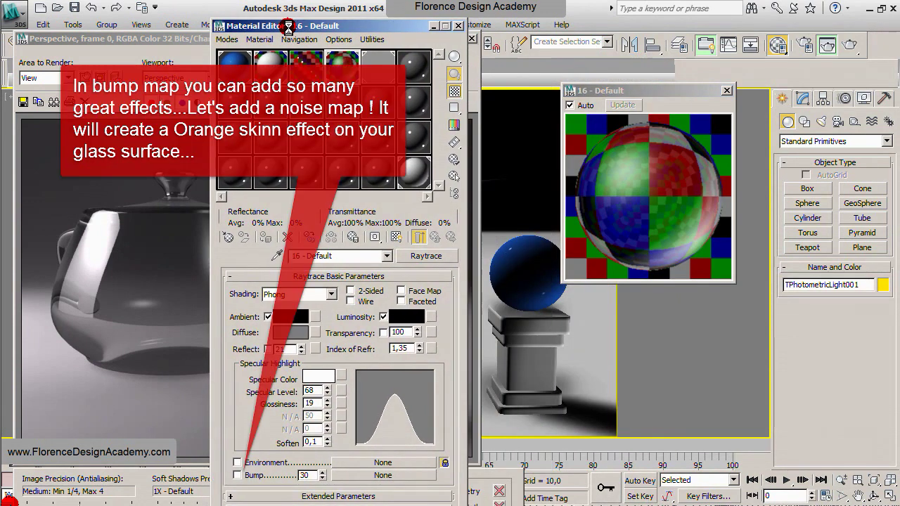
Step: Enable Bump on the glass with a Noise map of size 5
{"action": "left_click", "coordinate": [237, 475]}
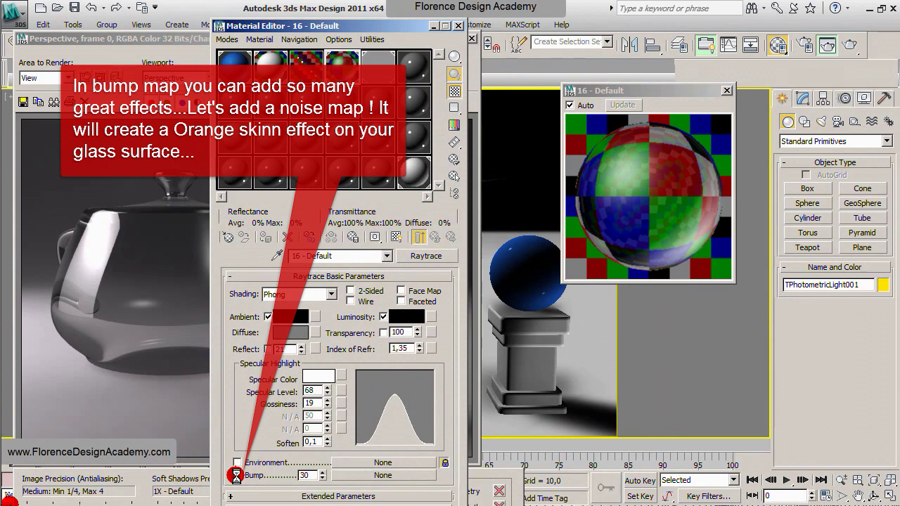
{"action": "left_click", "coordinate": [351, 476]}
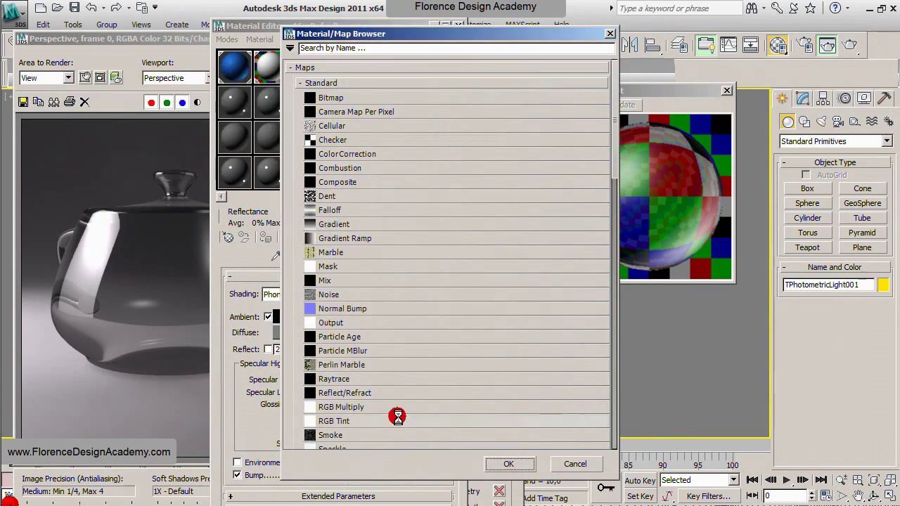
{"action": "double_click", "coordinate": [340, 292]}
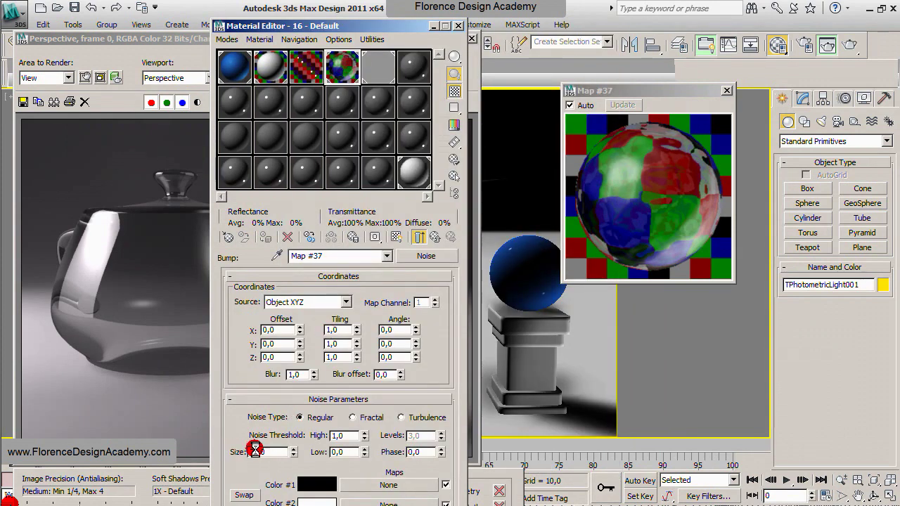
{"action": "type", "text": "5"}
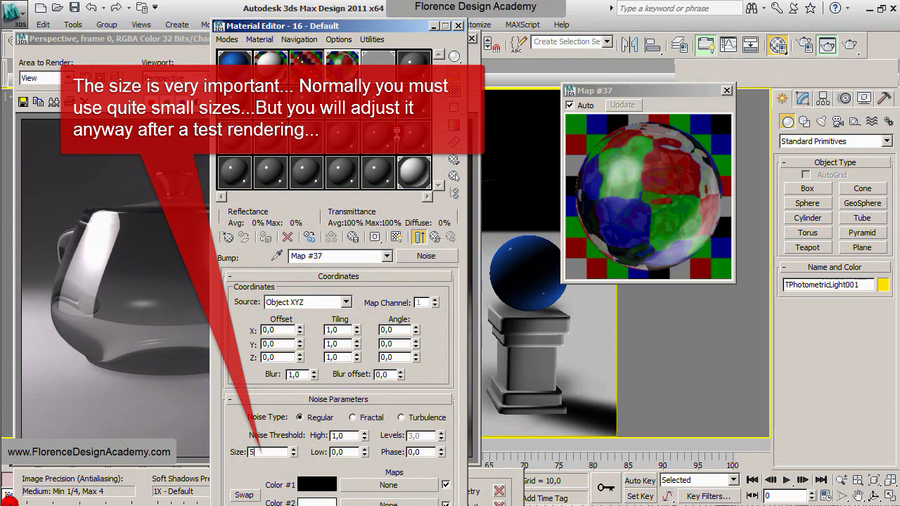
Step: Render the teapot with the coarse noise bump, then reopen the Noise map (Map #37) settings
{"action": "left_click", "coordinate": [458, 26]}
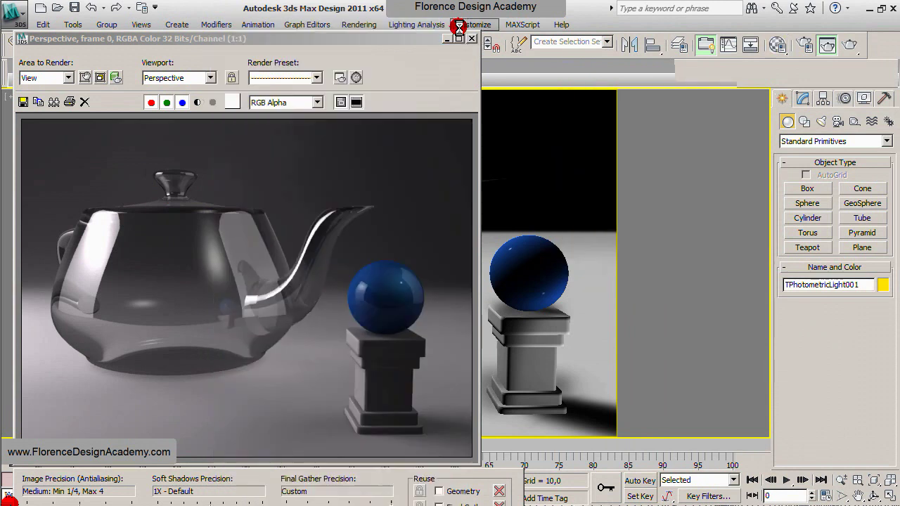
{"action": "left_click_drag", "start_coordinate": [418, 28], "coordinate": [560, 37]}
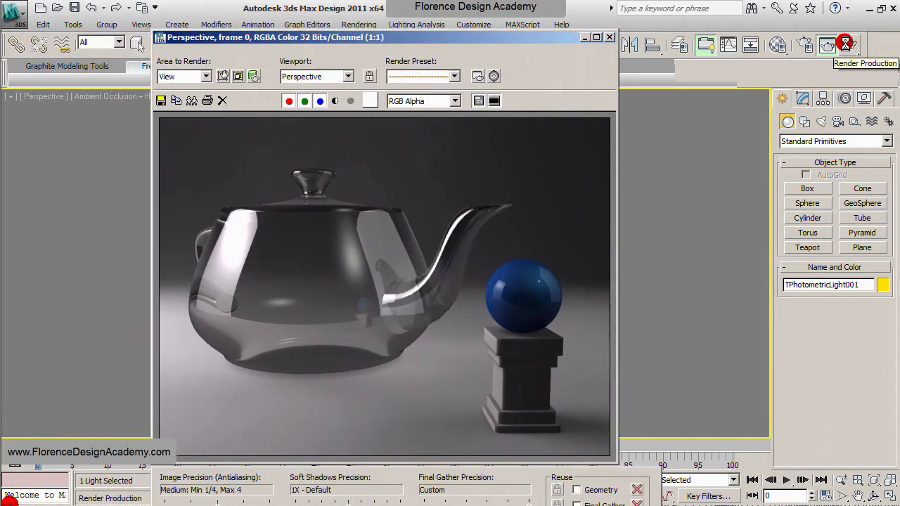
{"action": "left_click", "coordinate": [888, 44]}
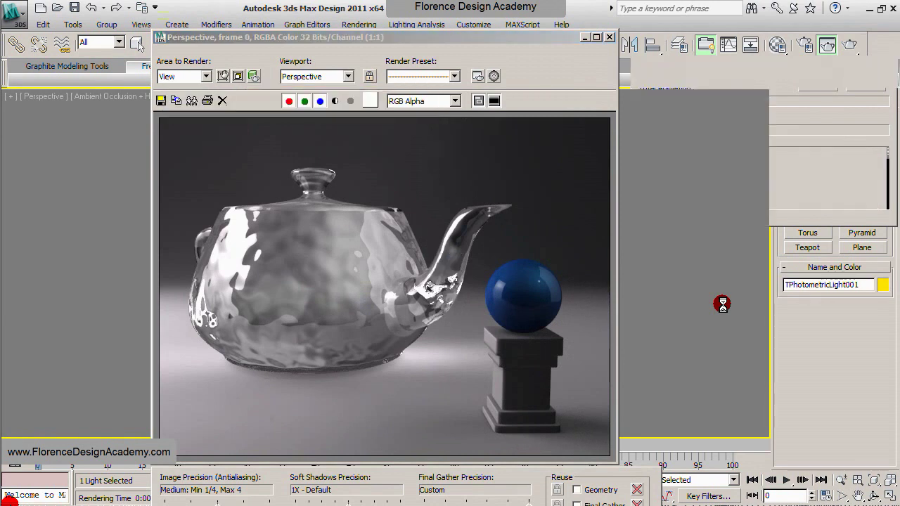
{"action": "left_click", "coordinate": [611, 37]}
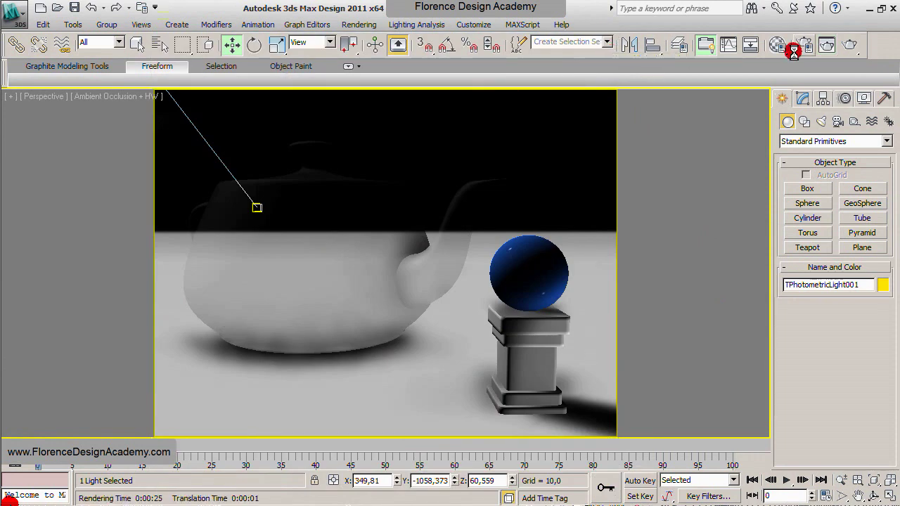
{"action": "left_click", "coordinate": [791, 47]}
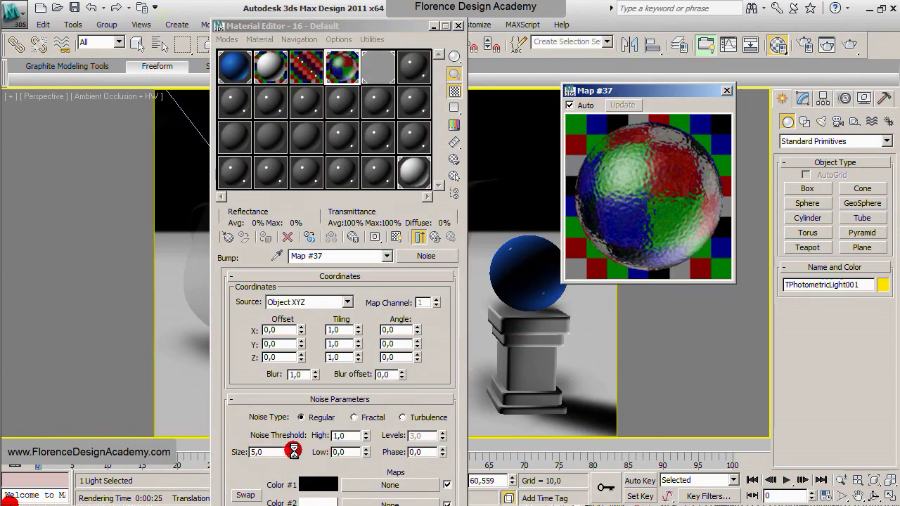
Step: Render with noise size 0.6, then reduce noise size further to 0.4
{"action": "left_click_drag", "start_coordinate": [294, 451], "coordinate": [296, 484]}
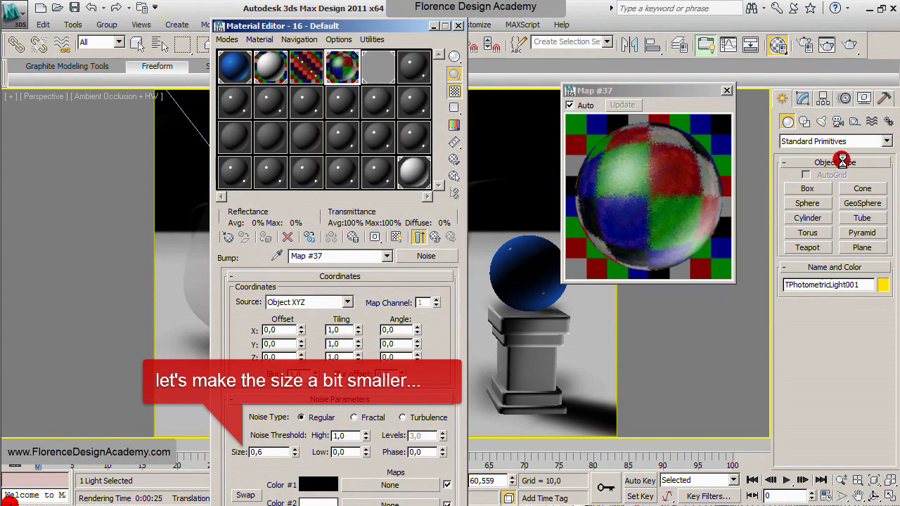
{"action": "left_click", "coordinate": [848, 46]}
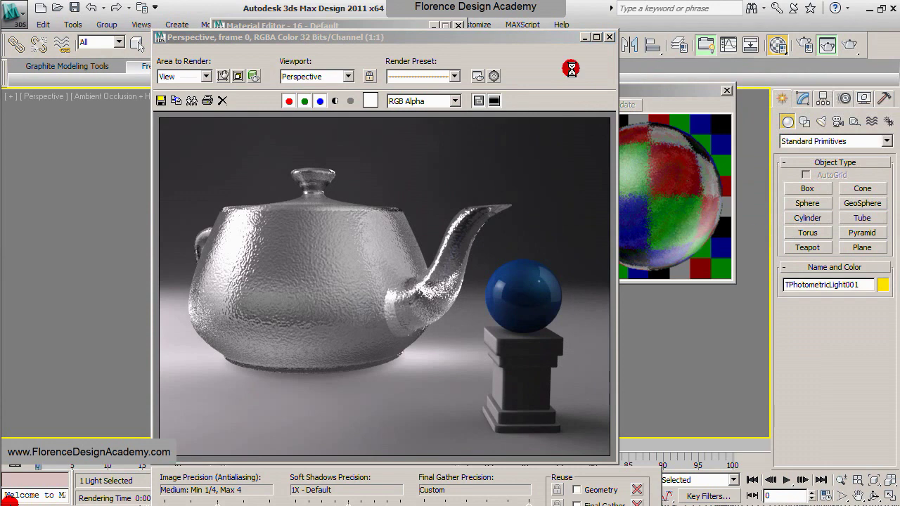
{"action": "left_click", "coordinate": [609, 40]}
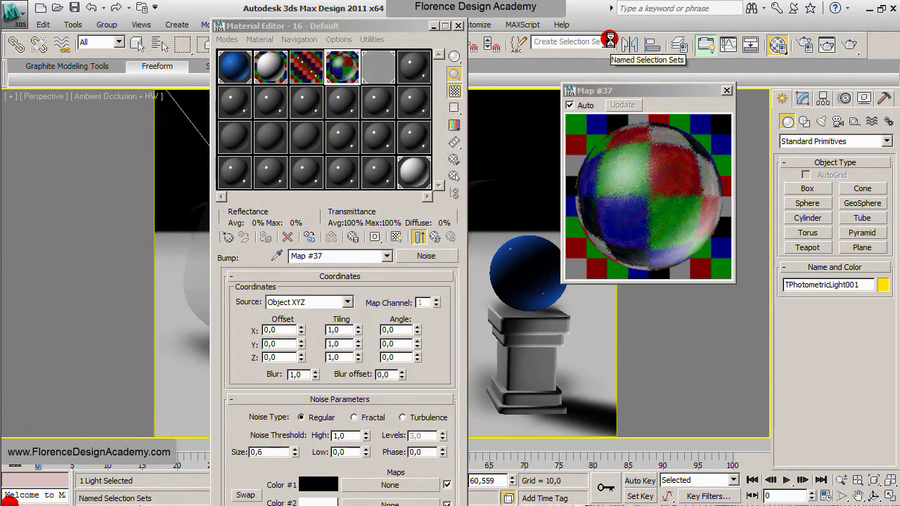
{"action": "left_click", "coordinate": [295, 455]}
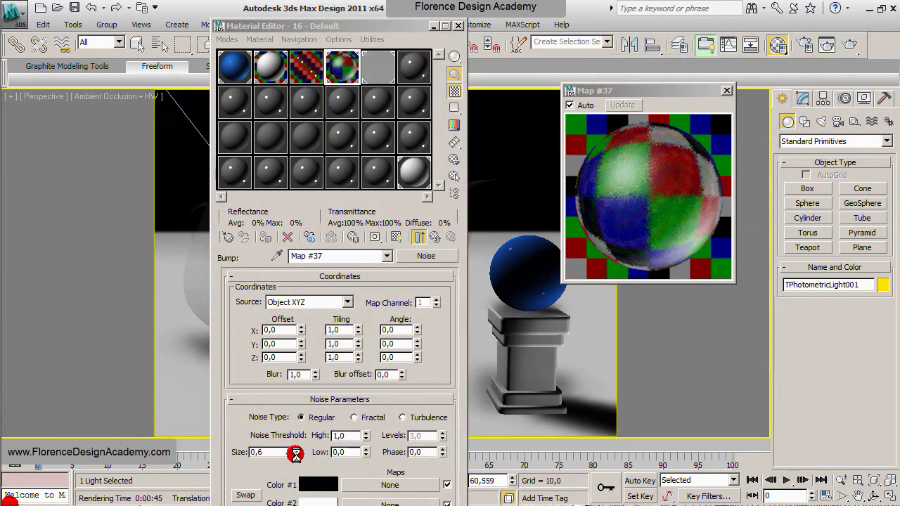
{"action": "left_click", "coordinate": [295, 455]}
Step: Return to the 16 - Default material and soften the bump amount to 11
{"action": "left_click", "coordinate": [386, 256]}
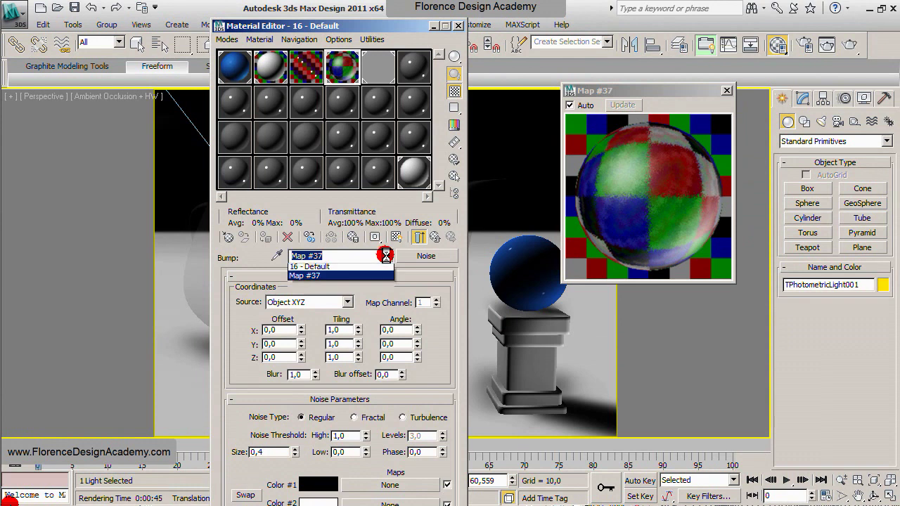
{"action": "left_click", "coordinate": [371, 269]}
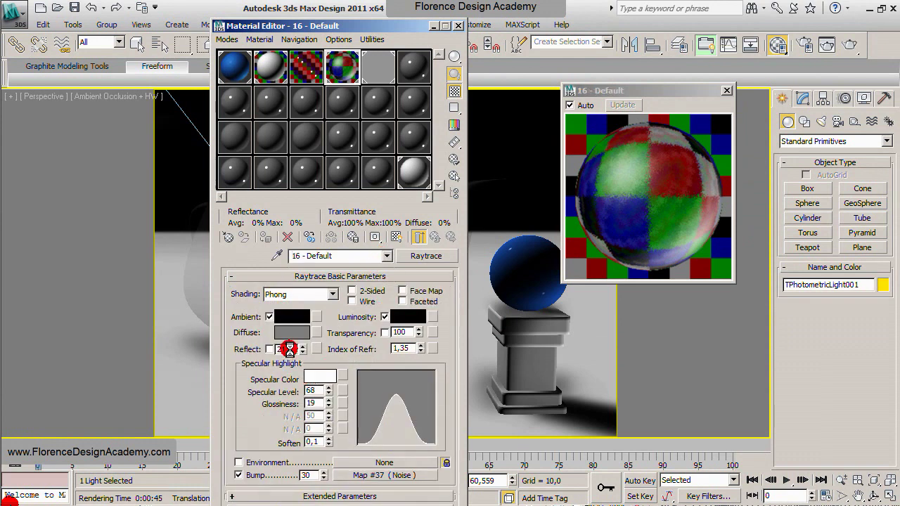
{"action": "left_click", "coordinate": [309, 475]}
{"action": "left_click_drag", "start_coordinate": [323, 479], "coordinate": [324, 487]}
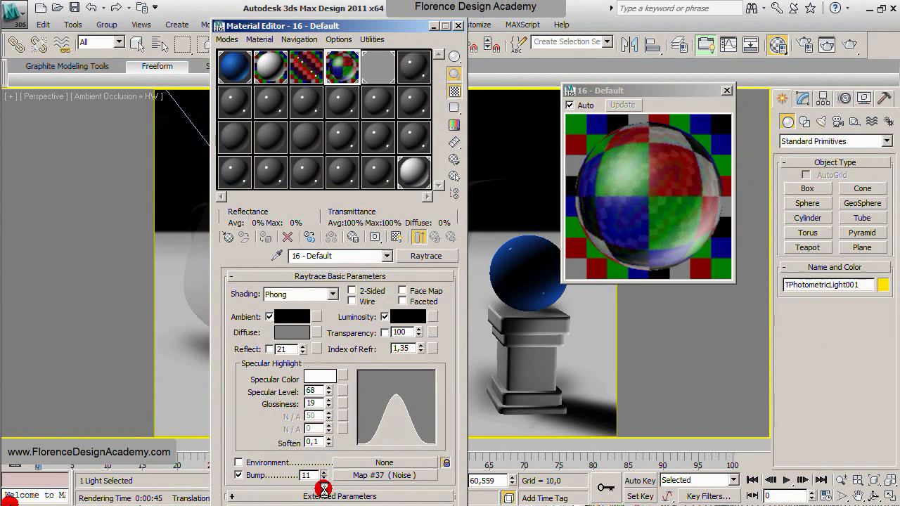
{"action": "left_click", "coordinate": [380, 332]}
Step: Set Transparency to blue (0/37/198), copy it to Diffuse, and render the blue glass teapot
{"action": "left_click", "coordinate": [402, 334]}
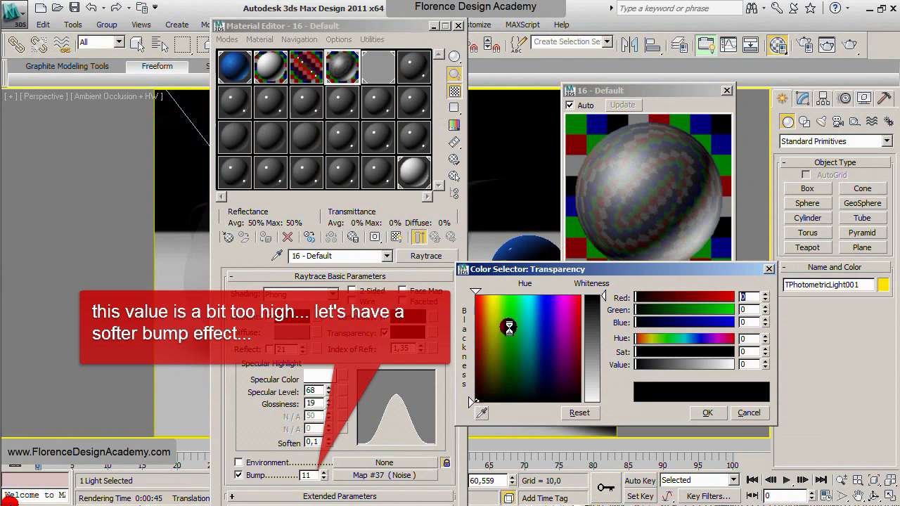
{"action": "left_click", "coordinate": [542, 319]}
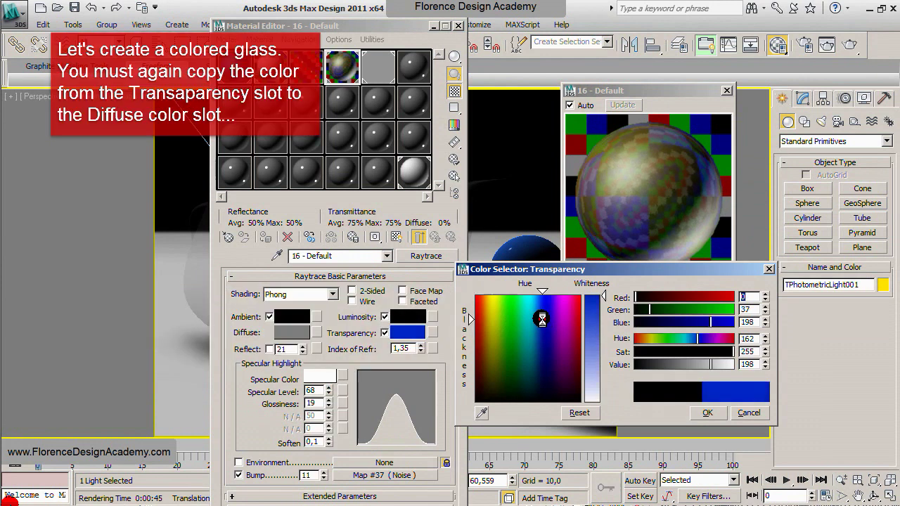
{"action": "left_click", "coordinate": [702, 413]}
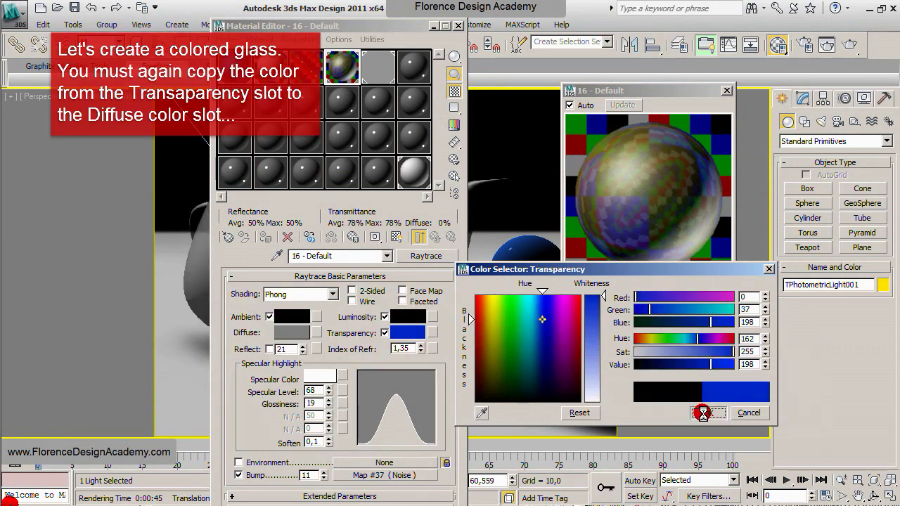
{"action": "left_click_drag", "start_coordinate": [407, 332], "coordinate": [289, 333]}
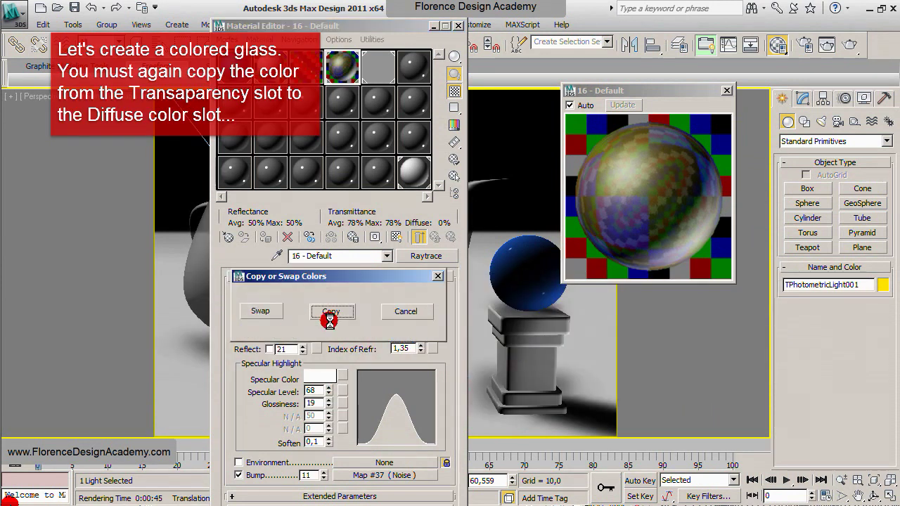
{"action": "left_click", "coordinate": [330, 313]}
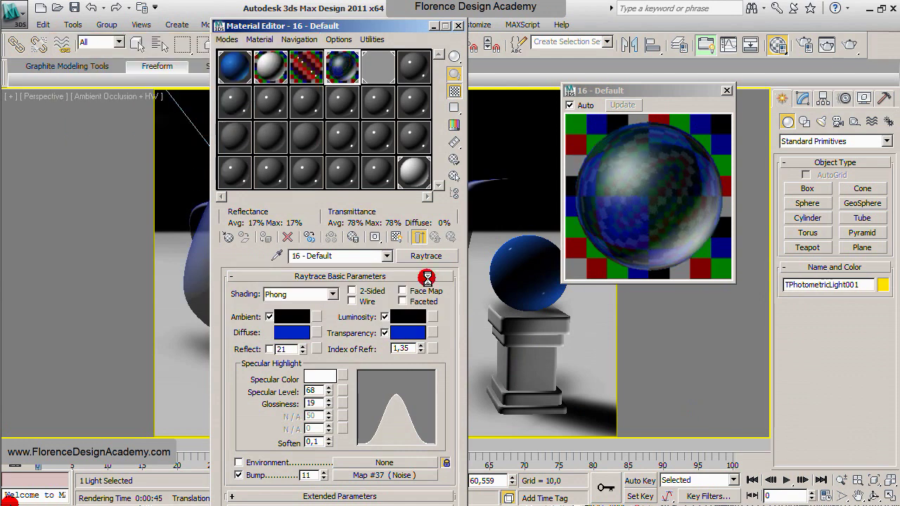
{"action": "left_click", "coordinate": [849, 45]}
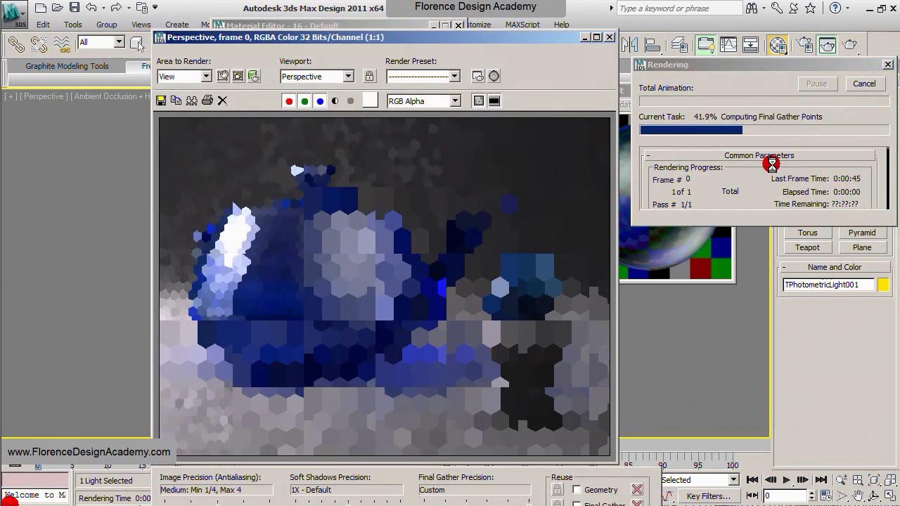